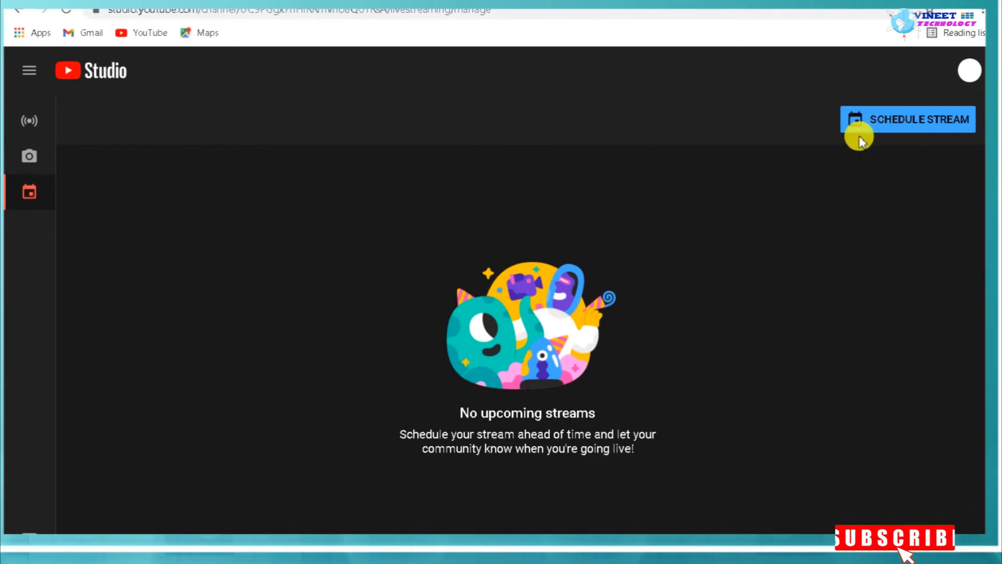
- Start scheduling a new live stream with fresh settings instead of reusing those of the previous stream
click(896, 124)
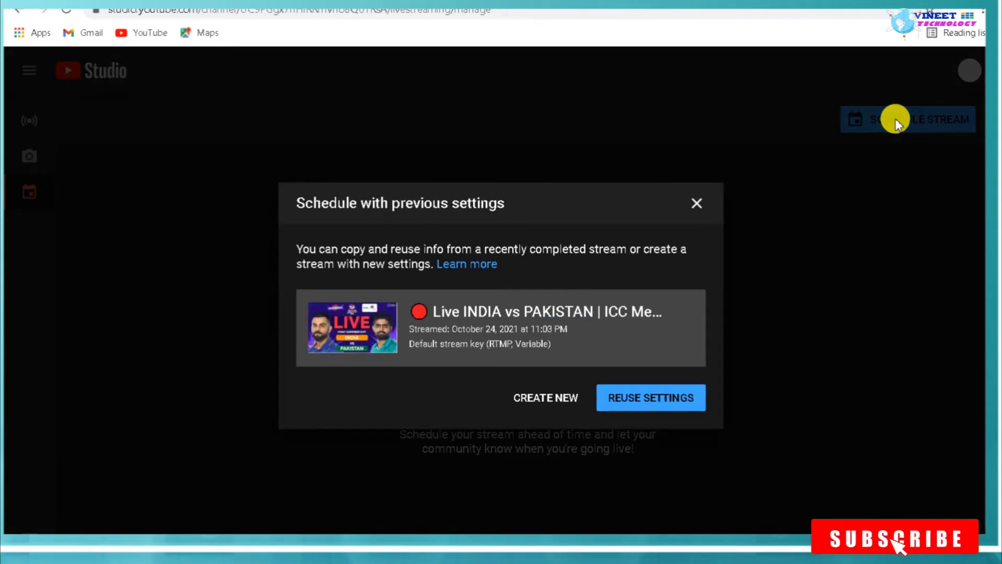
drag(520, 170, 514, 210)
click(573, 216)
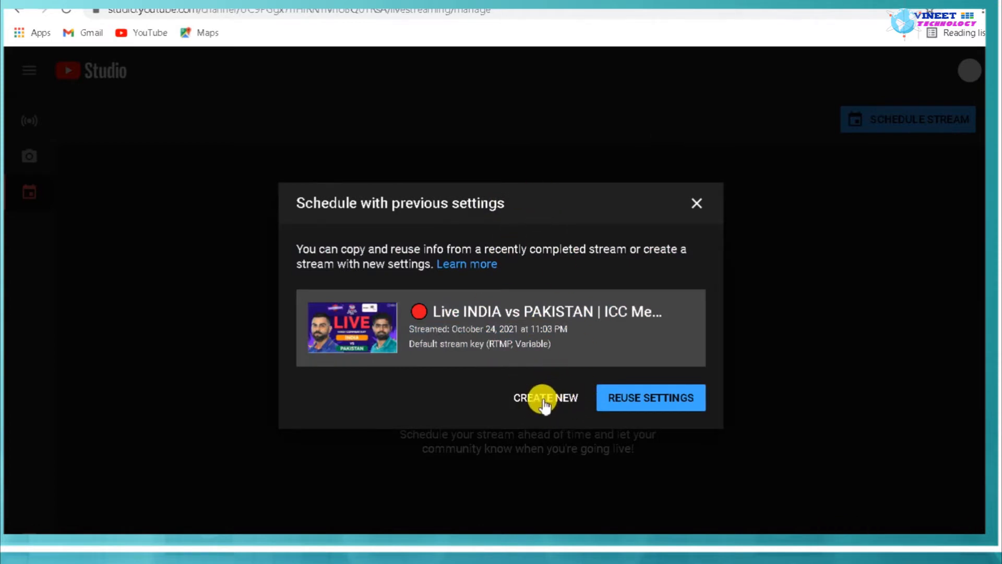
click(543, 401)
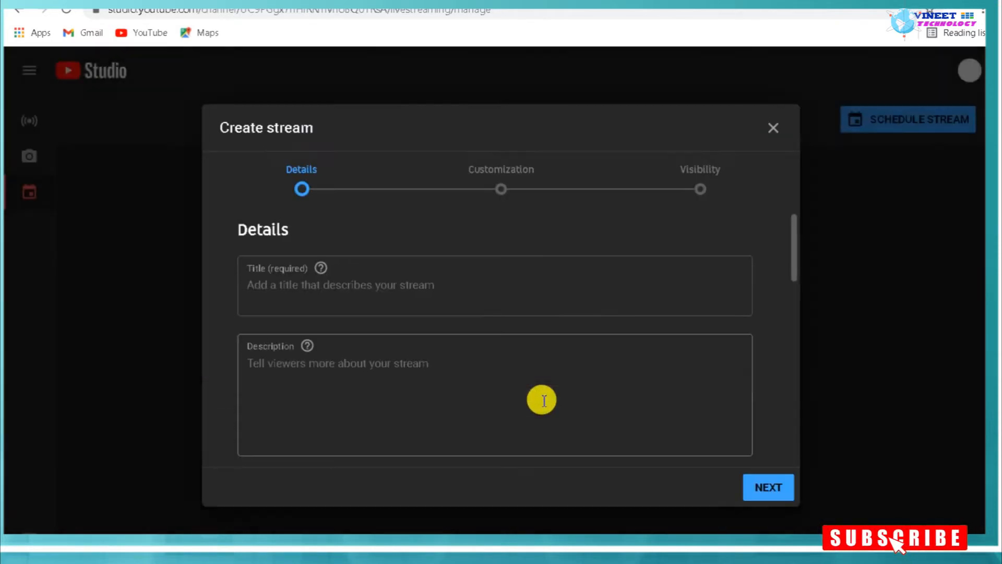
drag(402, 120, 422, 85)
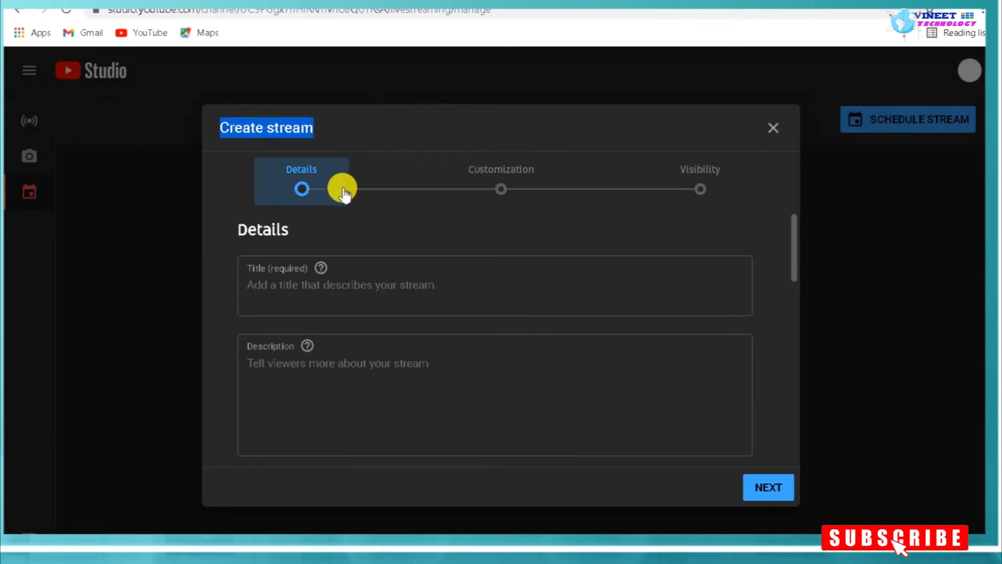
drag(790, 252, 778, 233)
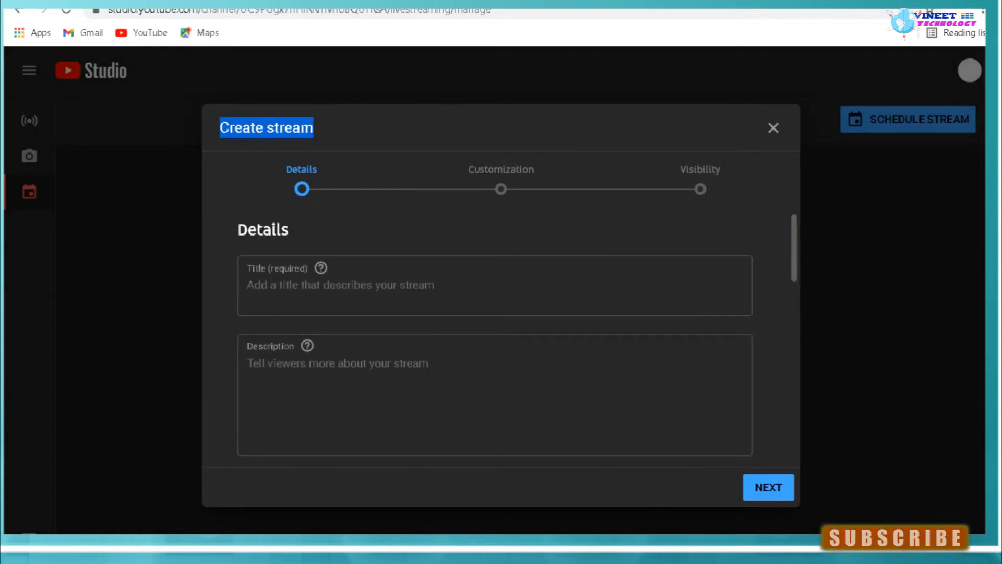
- Enter "YouTube Schedule Live kaise kare How to creat event" as the stream title
click(271, 287)
text(.)
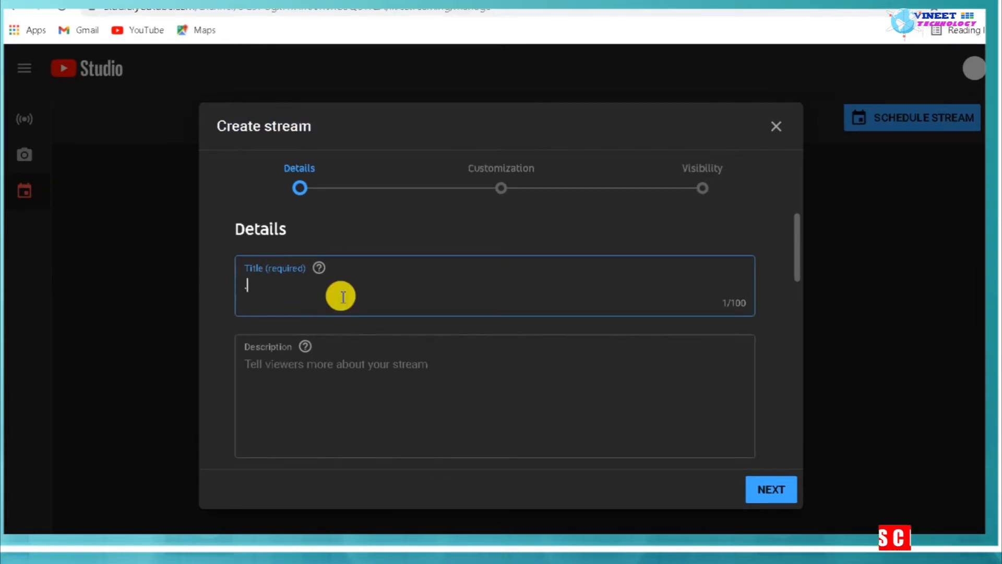
text(YouTube Schedule Live kaise kare How to creat event)
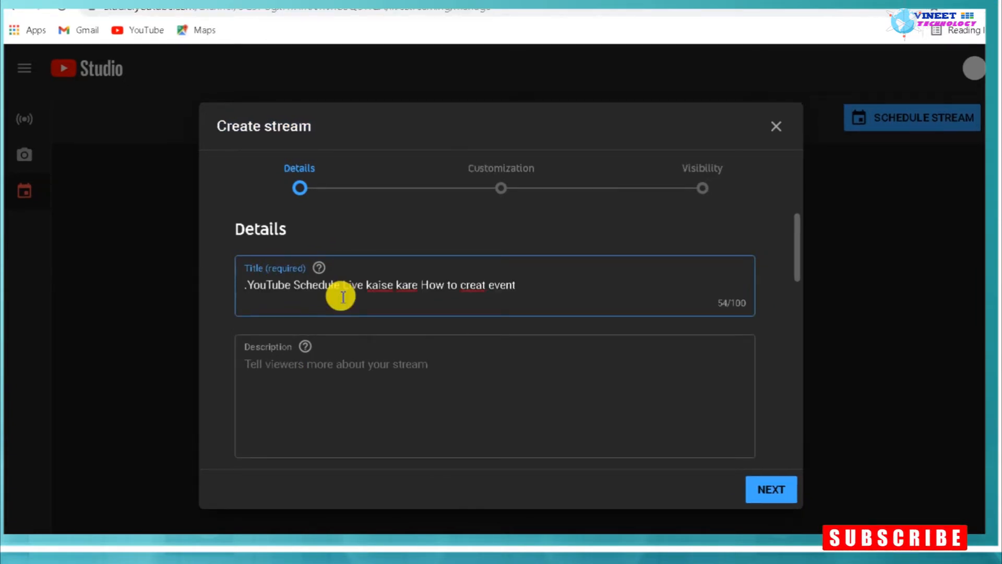
click(249, 287)
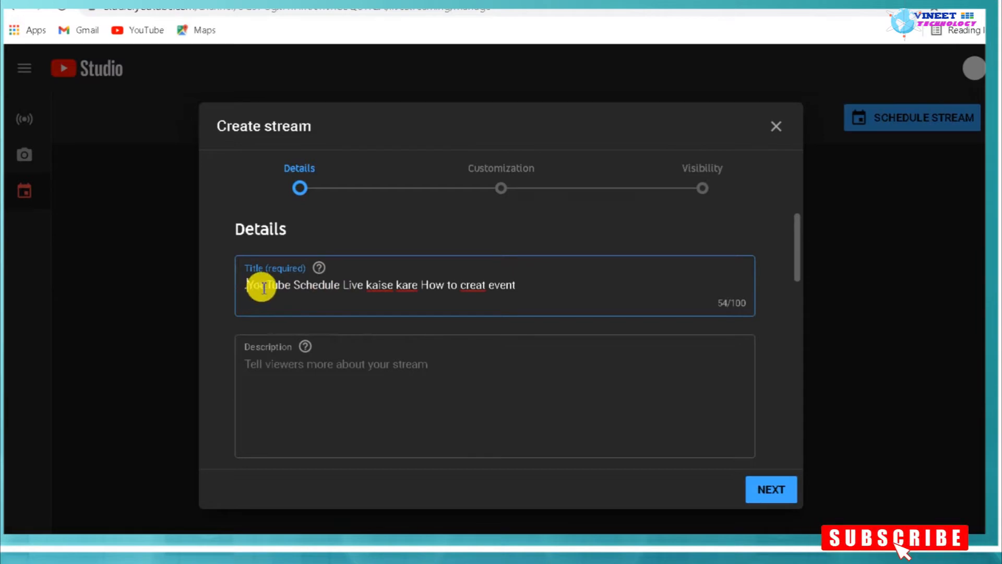
key(BackSpace)
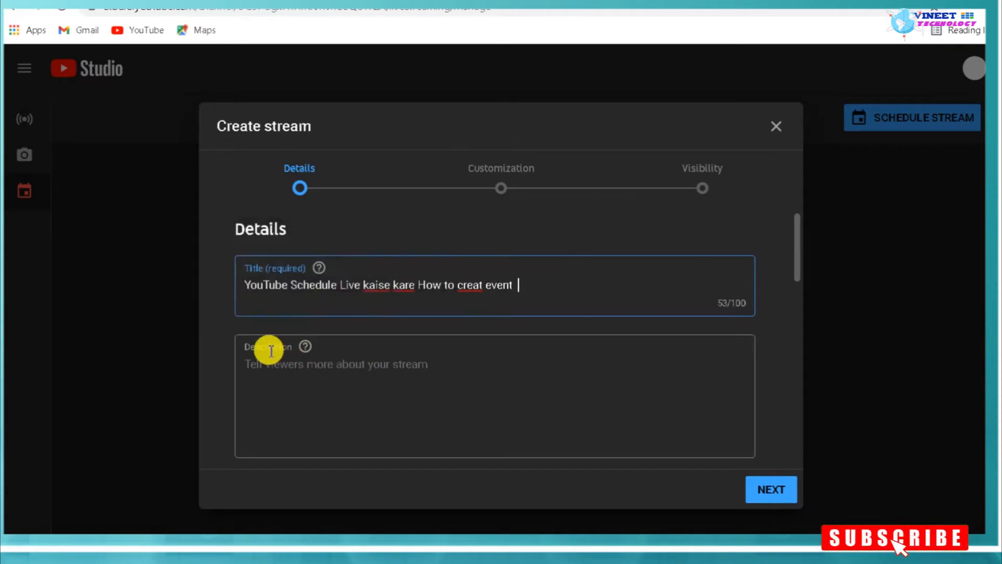
- Fill in the stream description with "YouTube Schedule Live kaise kare How to creat event"
scroll(271, 350, down, 3)
scroll(280, 331, up, 3)
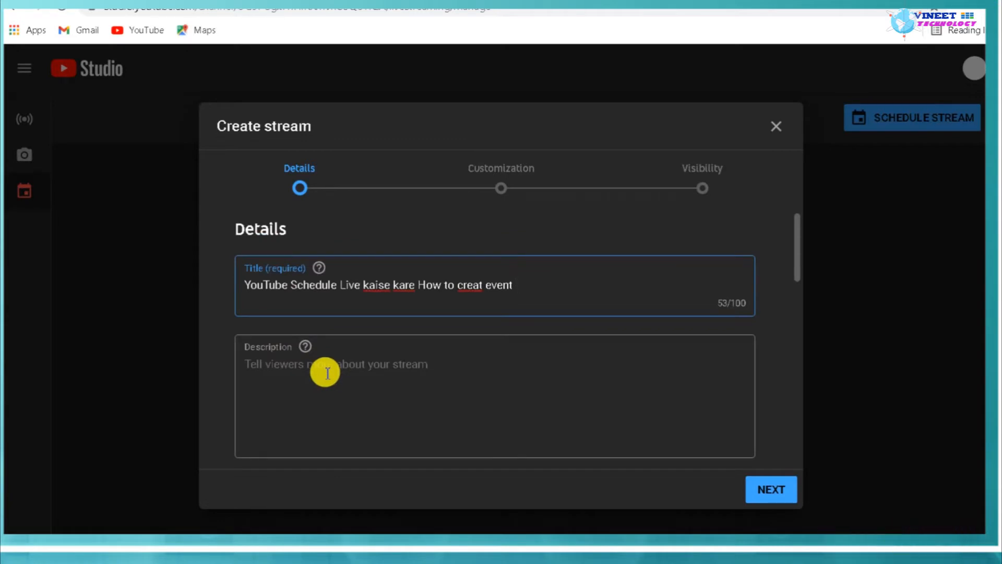
click(326, 373)
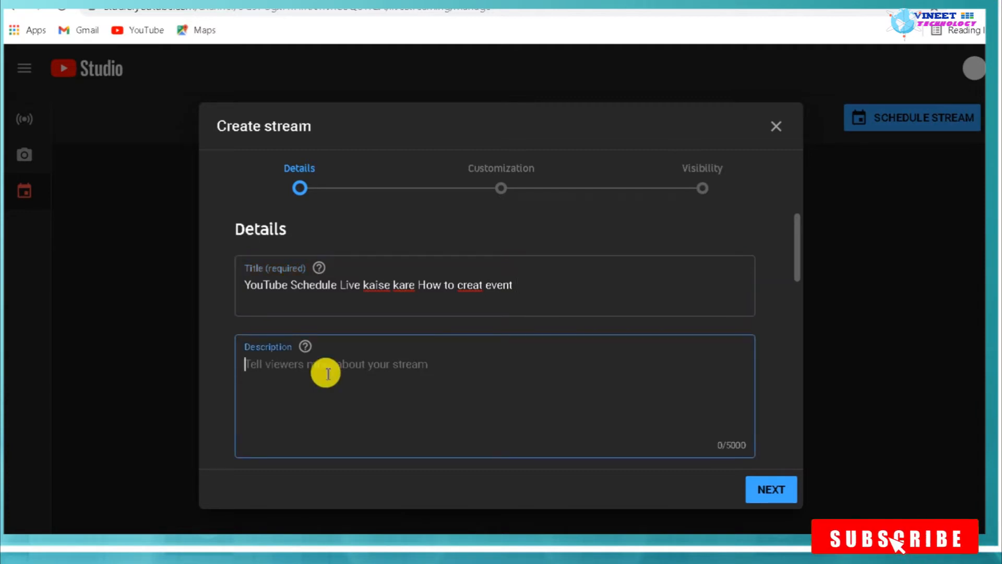
text(YouTube Schedule Live kaise kare How to creat event)
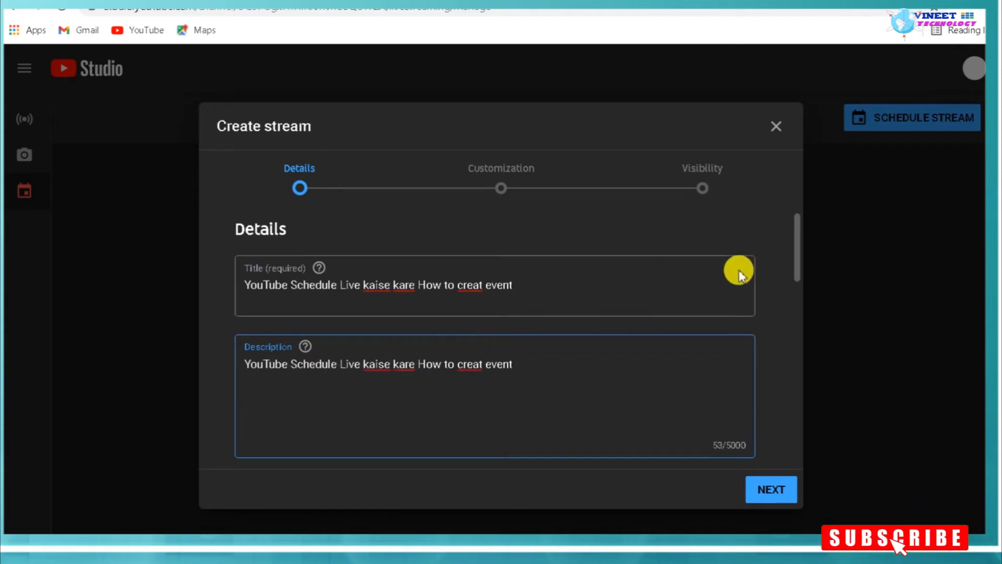
- Set the stream's category to Science & Technology
scroll(797, 280, down, 4)
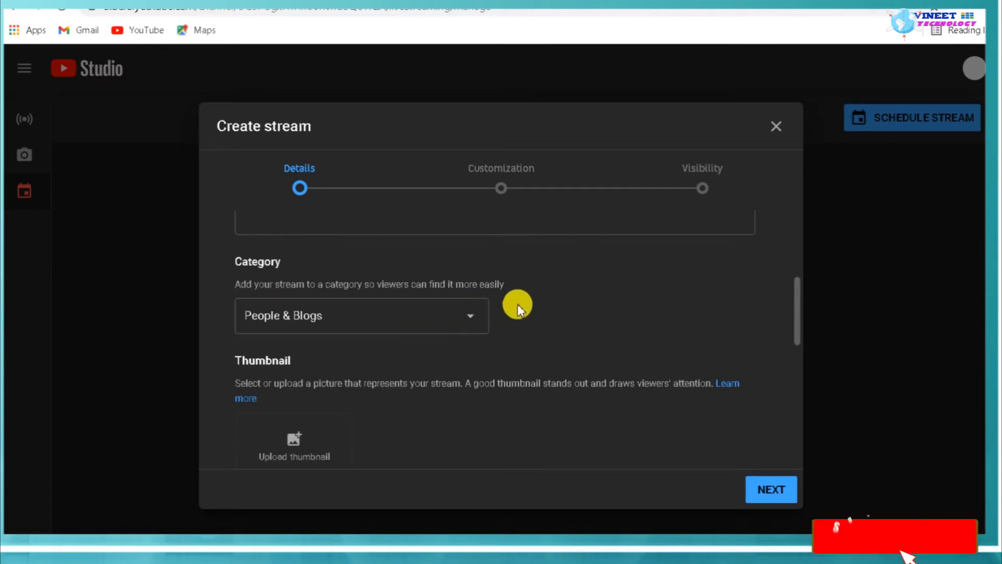
click(406, 323)
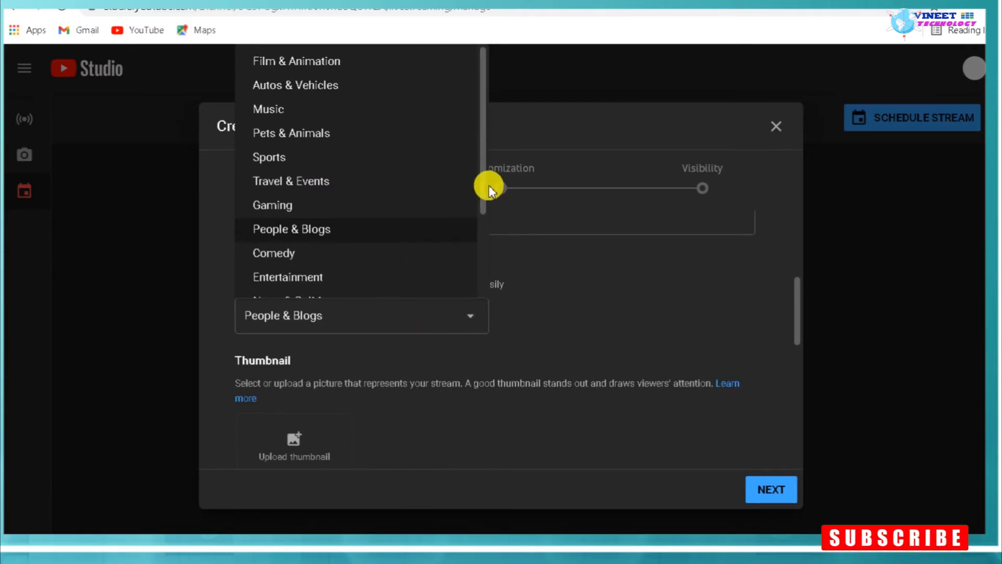
drag(484, 181, 475, 246)
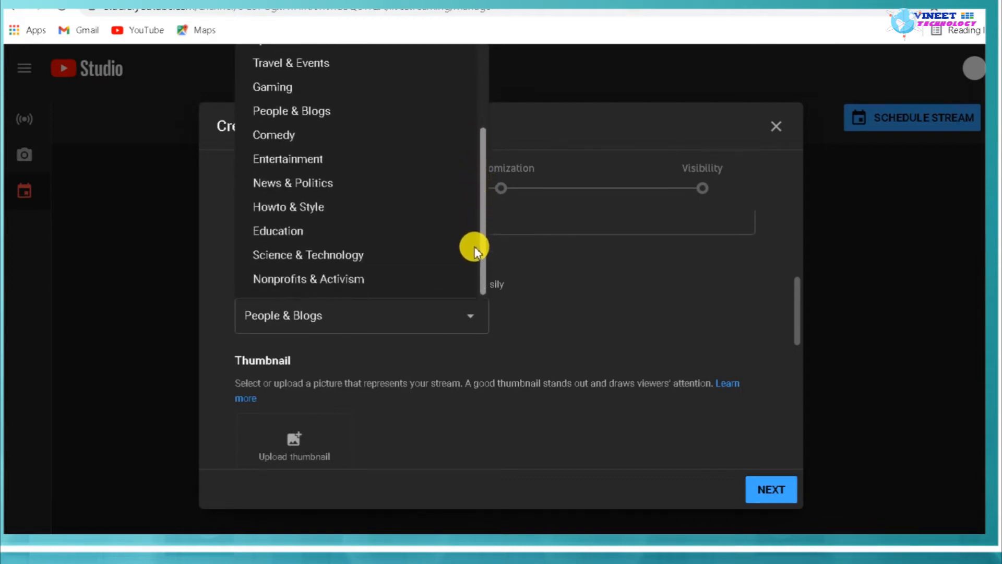
click(306, 255)
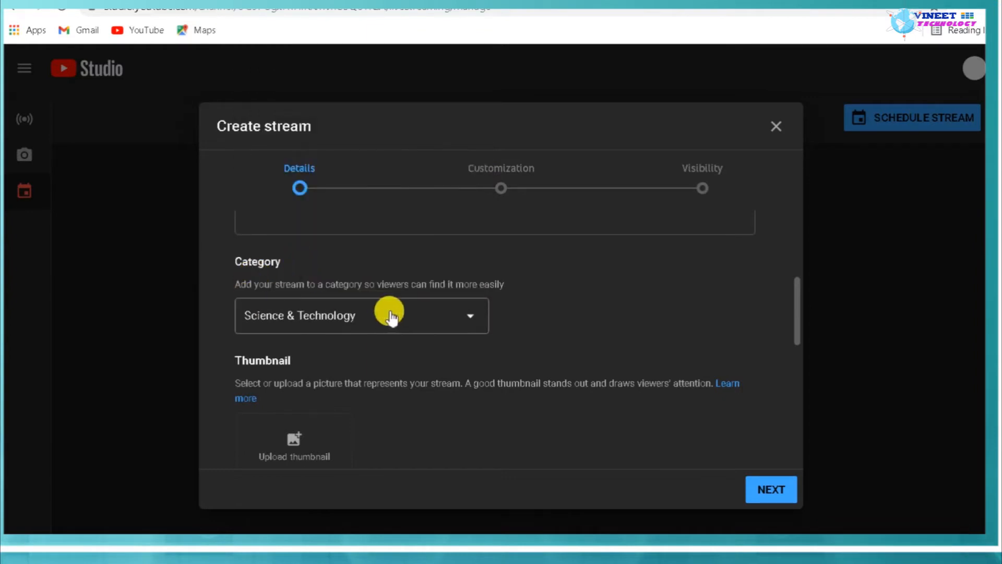
- Upload the picture "images" from the images folder inside "shortcut keys" as the stream's thumbnail
scroll(444, 348, down, 3)
scroll(472, 338, up, 2)
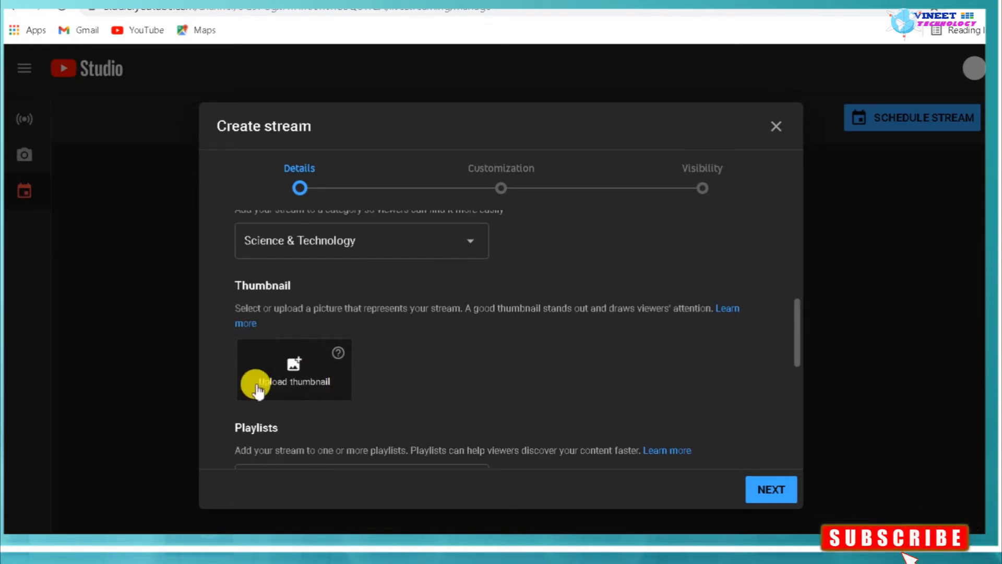
click(278, 365)
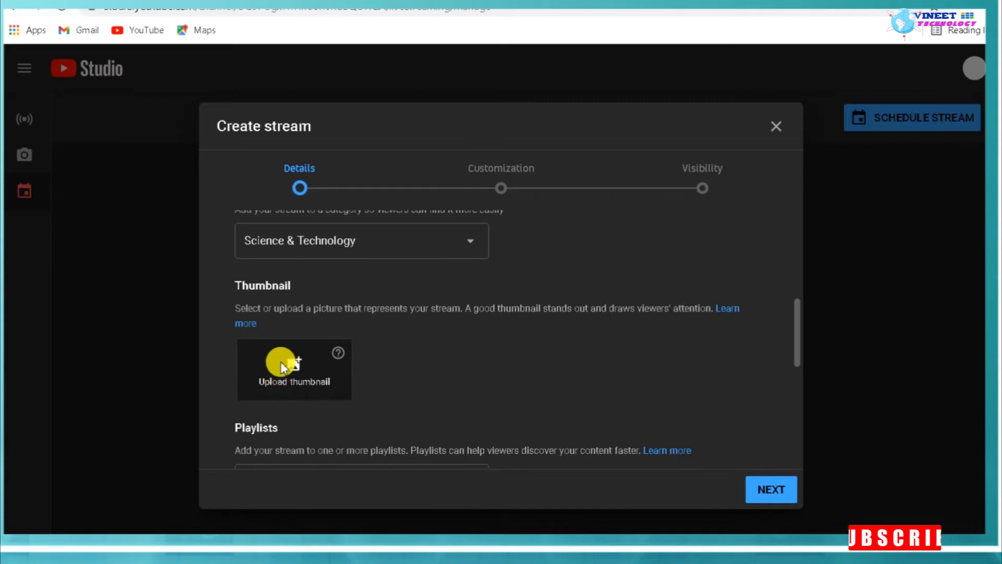
double_click(406, 209)
click(315, 209)
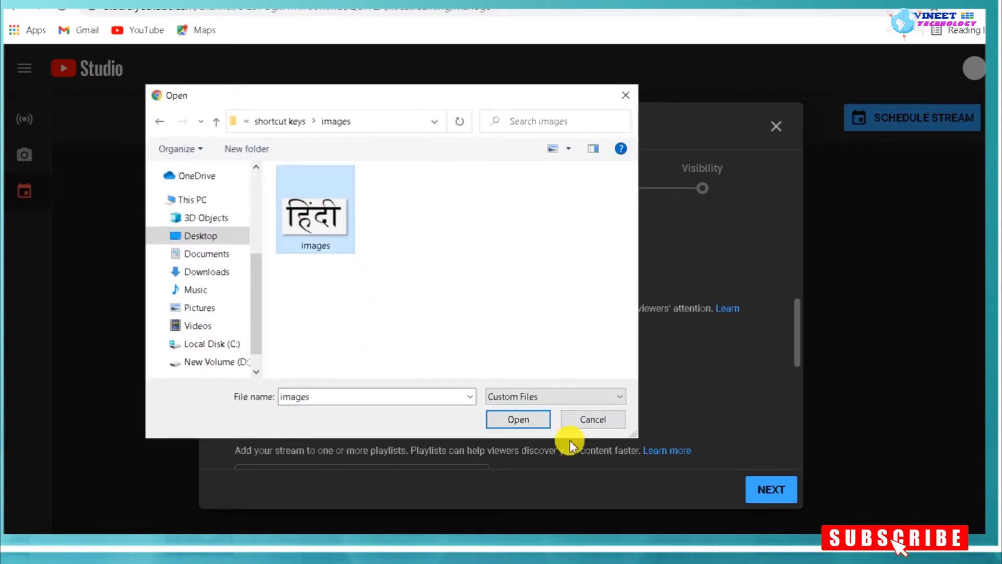
click(515, 419)
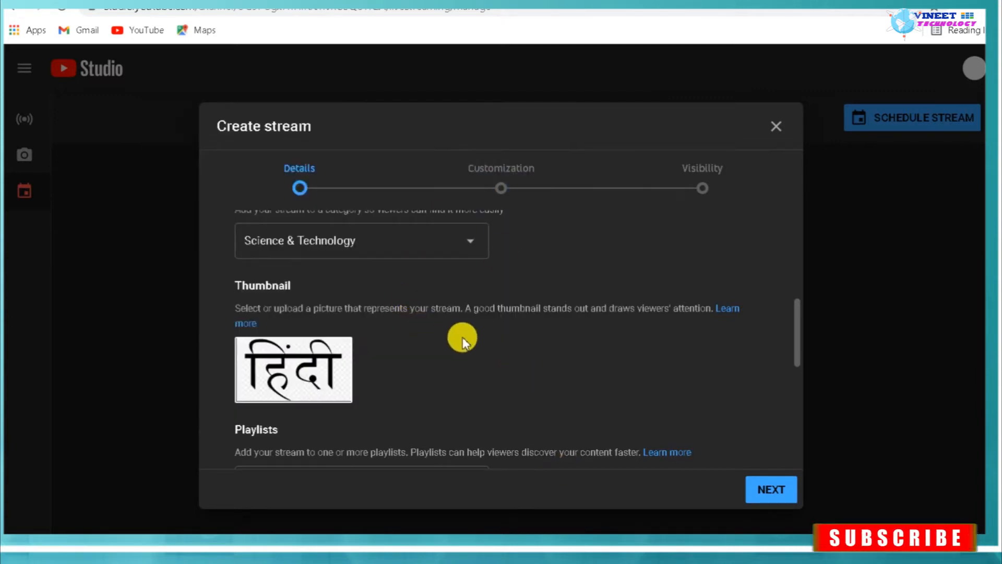
- Create a public playlist titled "YouTube" and assign the stream to it
scroll(447, 341, up, 5)
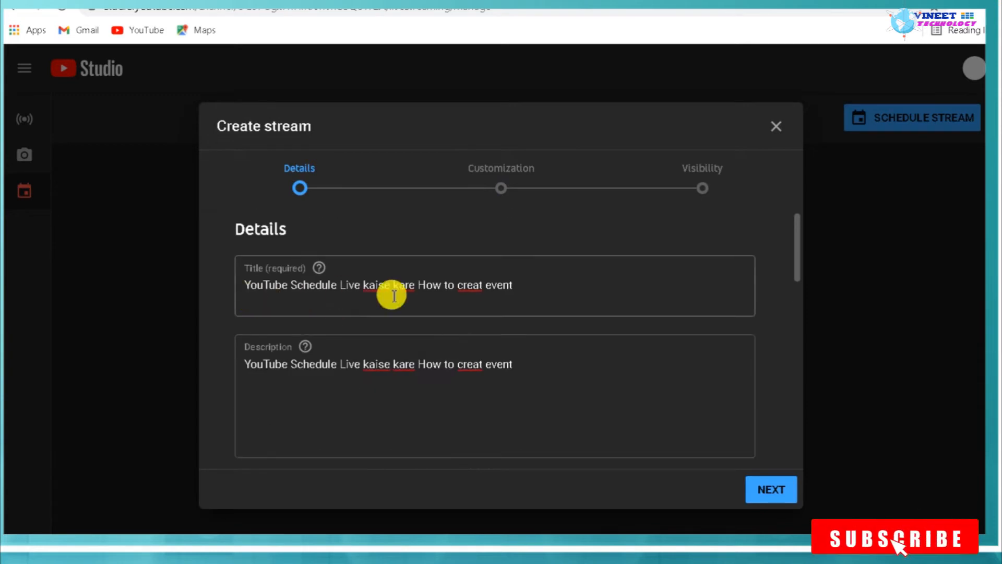
scroll(387, 358, down, 3)
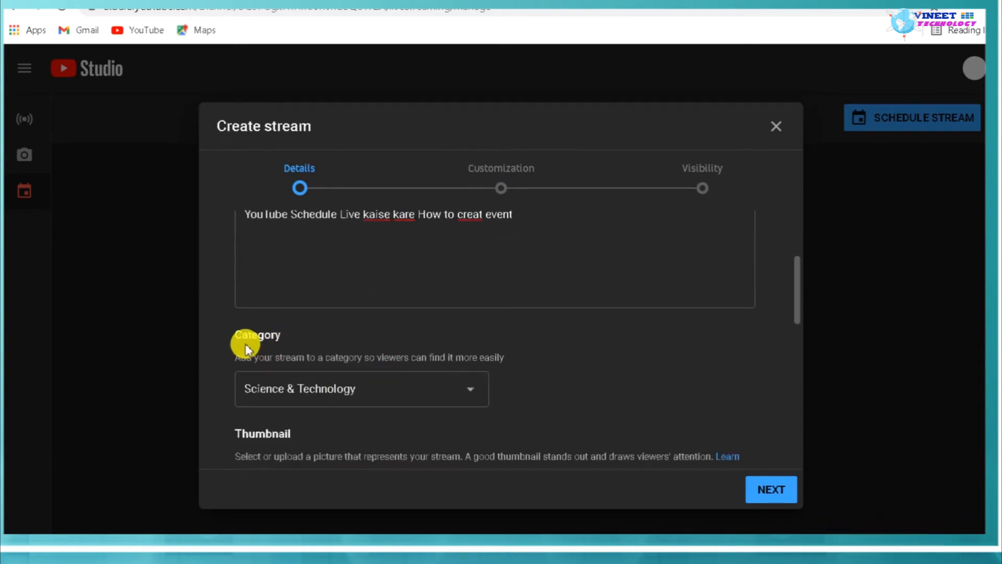
scroll(523, 355, down, 3)
scroll(426, 334, down, 3)
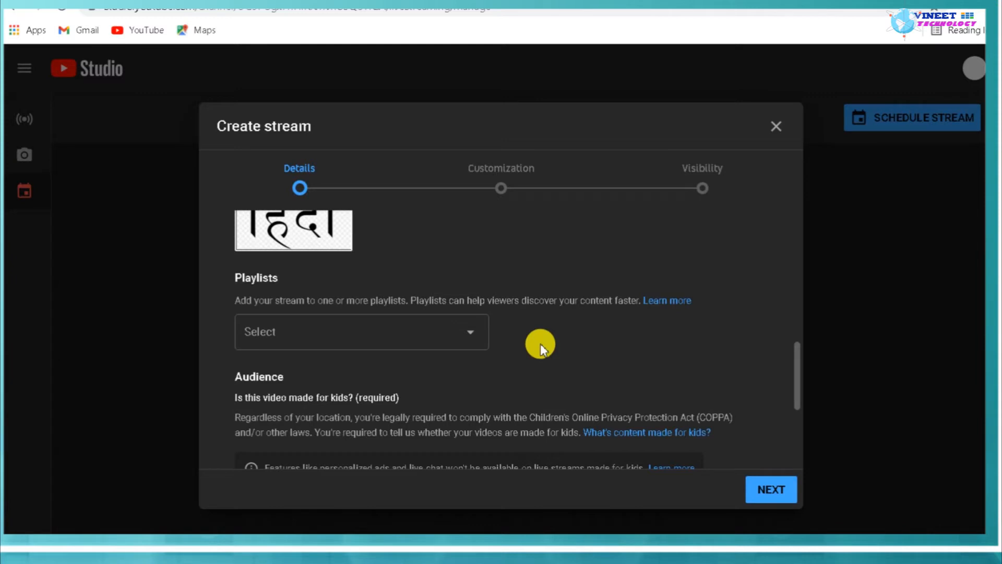
click(334, 342)
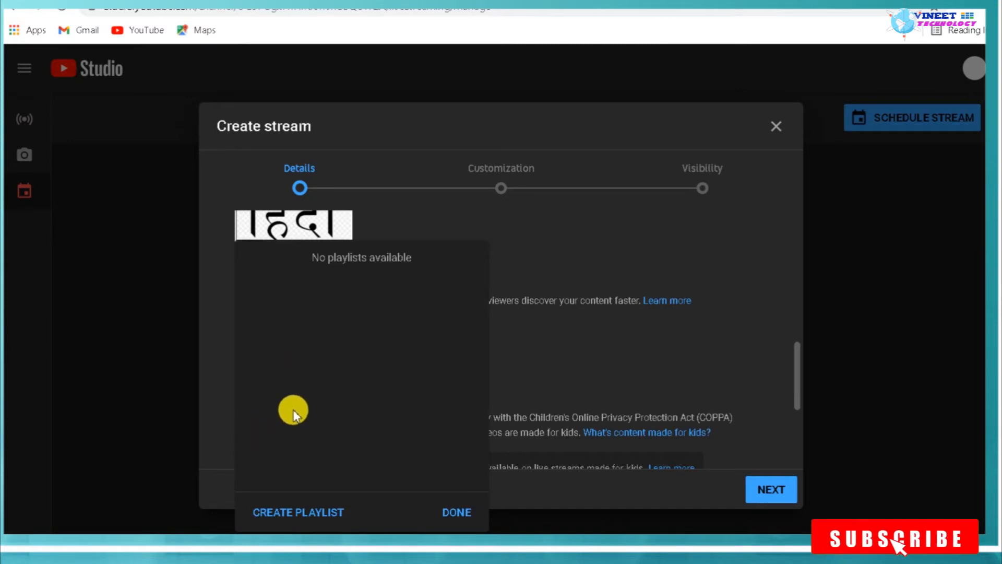
click(315, 514)
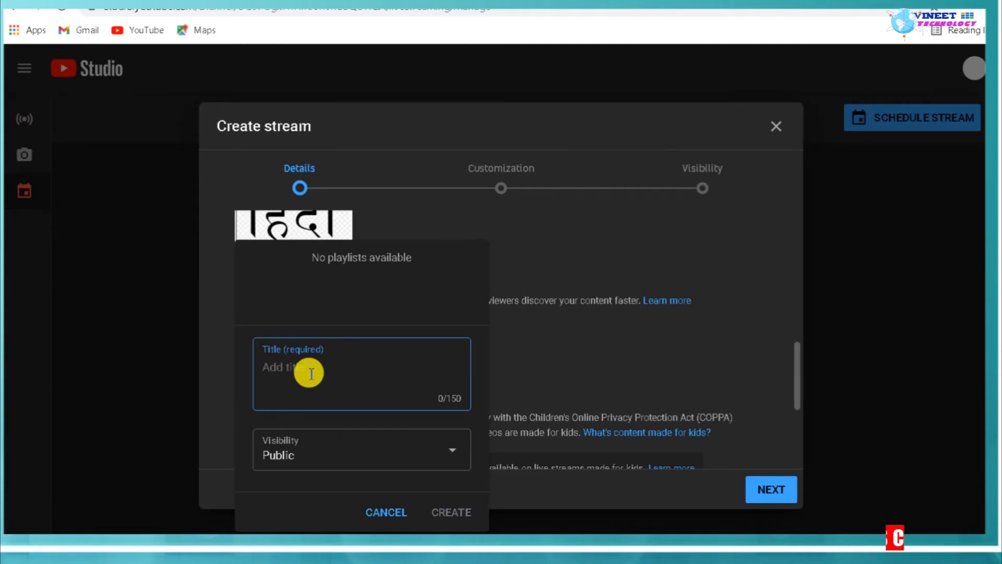
text(YouTube Schedule Live kaise kare How to creat event)
key(BackSpace)
key(BackSpace)
key(BackSpace)
key(BackSpace)
key(BackSpace)
key(BackSpace)
key(BackSpace)
key(BackSpace)
key(BackSpace)
key(BackSpace)
key(BackSpace)
key(BackSpace)
key(BackSpace)
key(BackSpace)
key(BackSpace)
key(BackSpace)
key(BackSpace)
key(BackSpace)
key(BackSpace)
key(BackSpace)
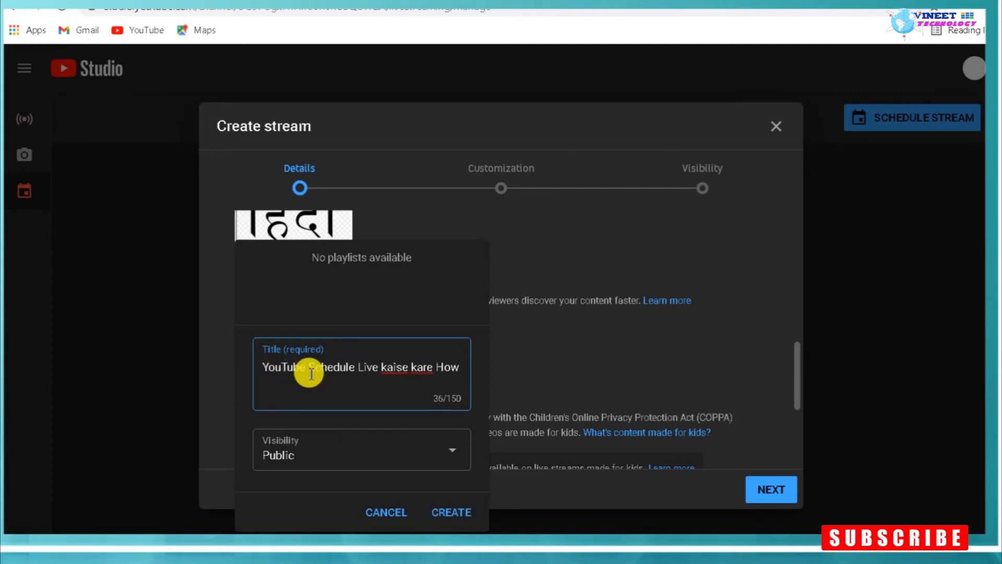
key(BackSpace)
key(BackSpace)
key(BackSpace)
key(BackSpace)
key(BackSpace)
key(BackSpace)
key(BackSpace)
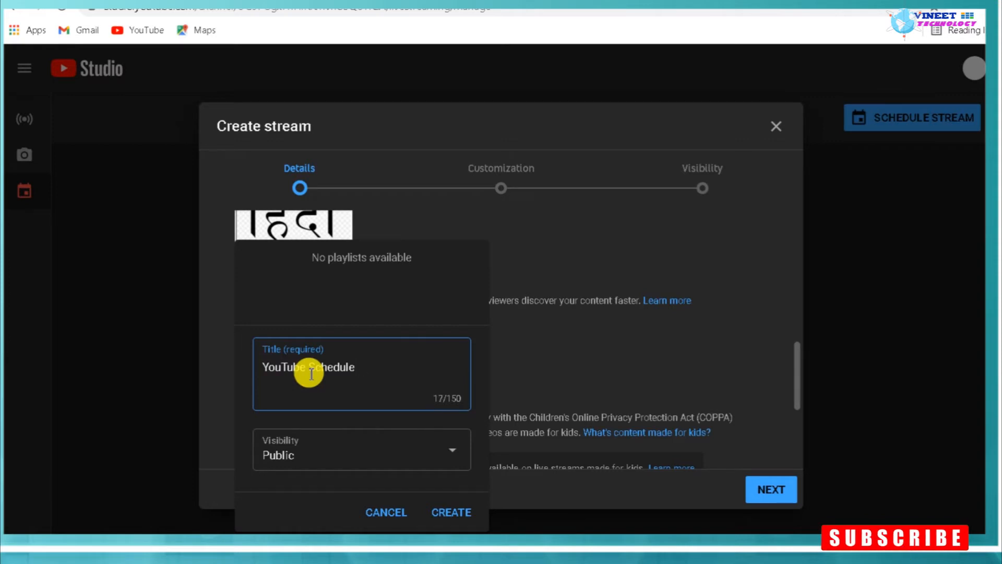
key(BackSpace)
key(BackSpace)
key(BackSpace)
key(BackSpace)
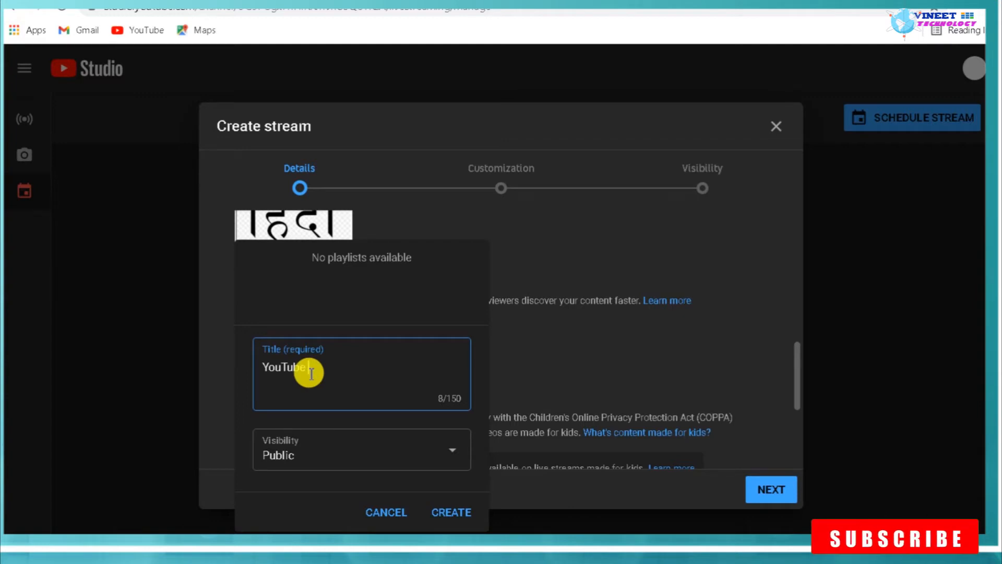
click(450, 515)
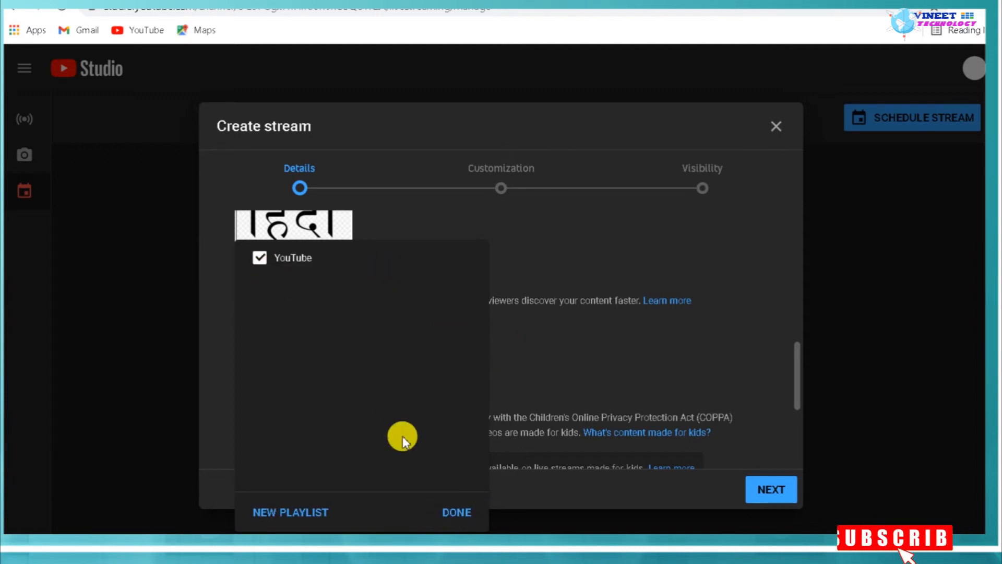
click(455, 519)
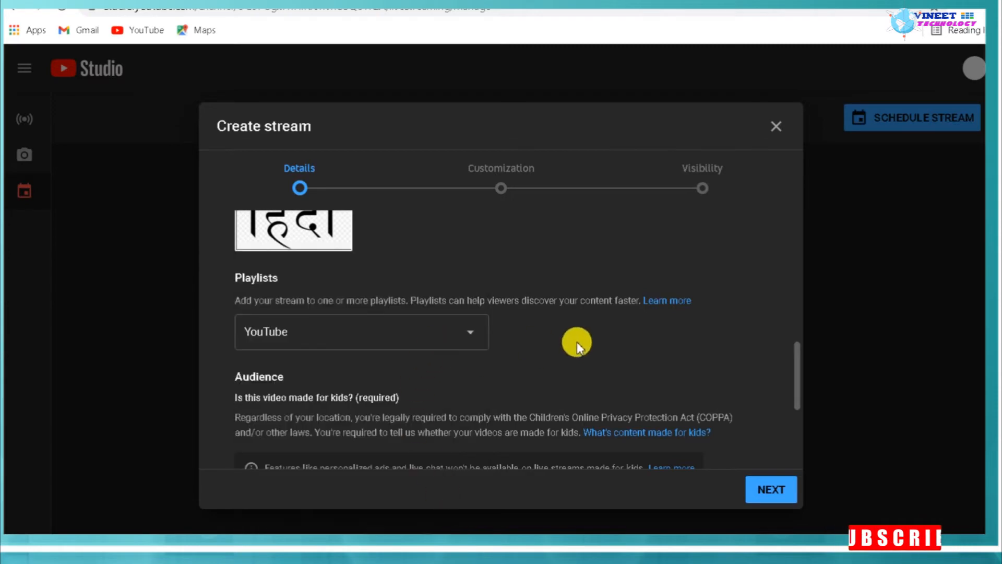
- Declare in the audience section that the stream is not made for kids
scroll(574, 342, down, 2)
scroll(404, 326, up, 2)
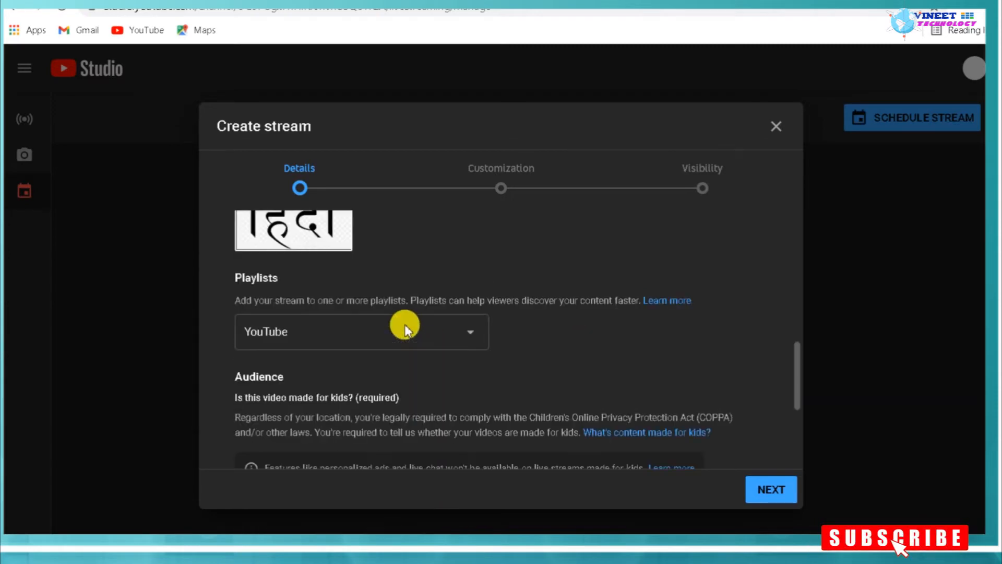
scroll(532, 332, down, 2)
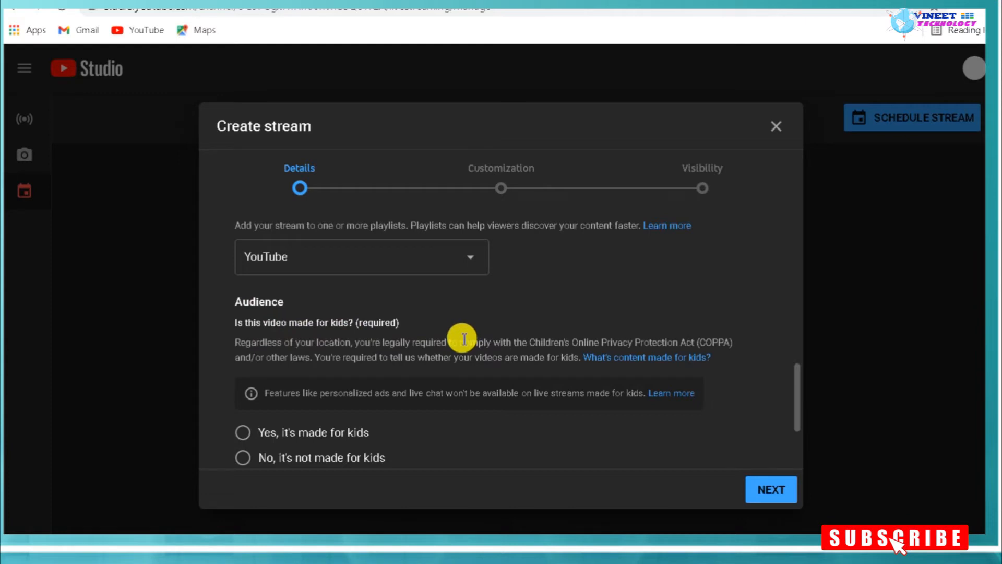
scroll(461, 335, down, 2)
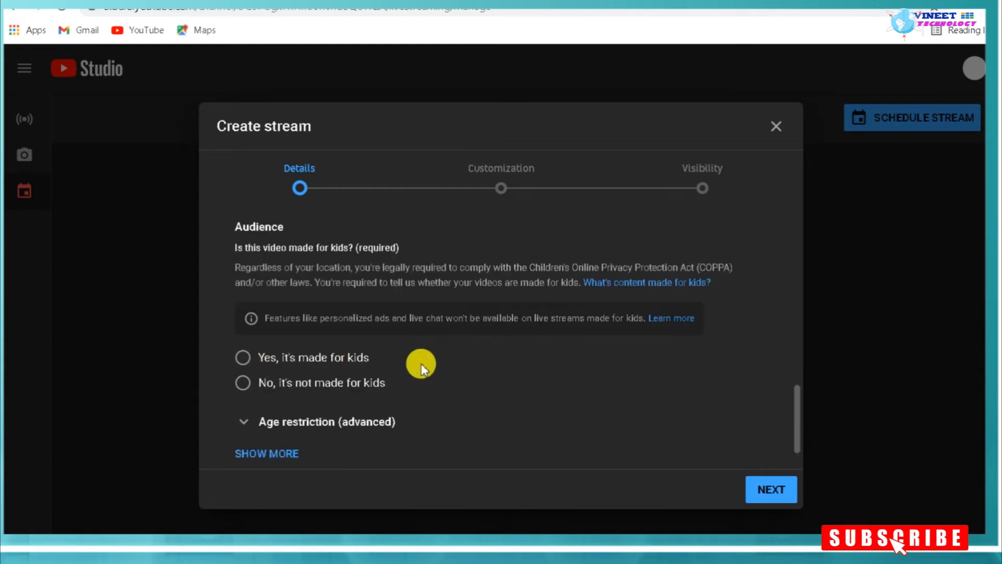
click(243, 383)
scroll(564, 405, down, 2)
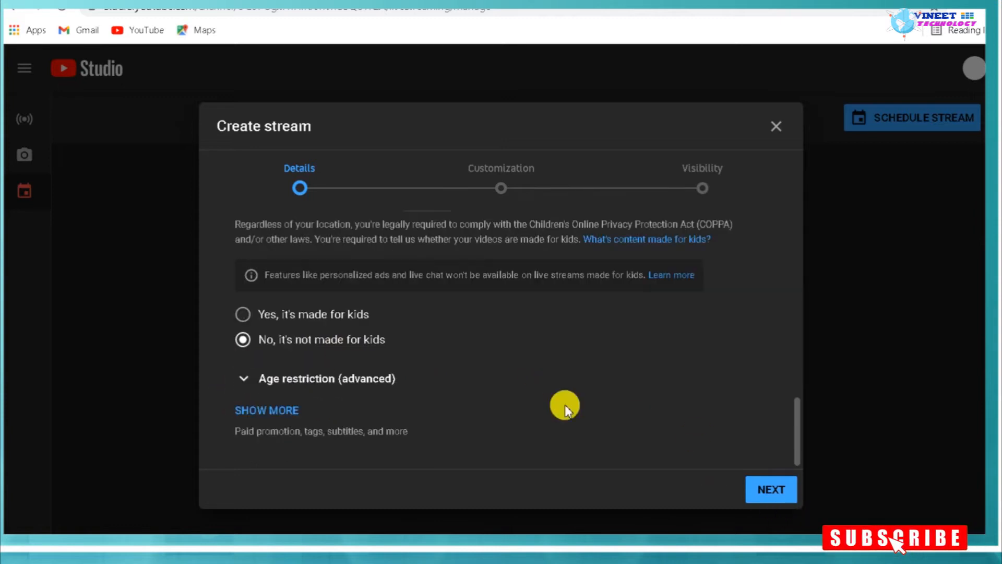
- Expand the additional stream details and review the paid promotion and automatic chapters options
click(267, 414)
scroll(431, 387, down, 2)
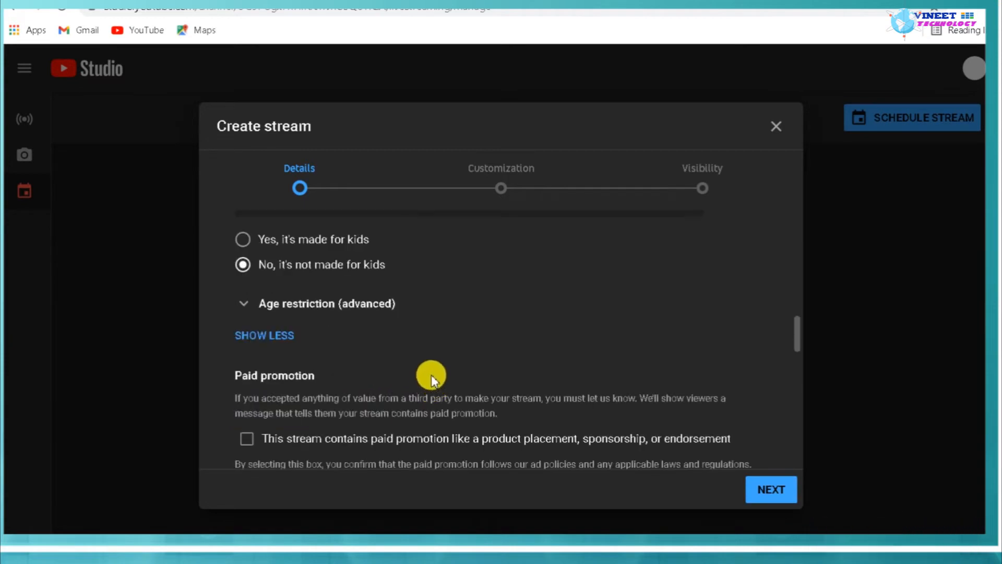
scroll(431, 375, down, 2)
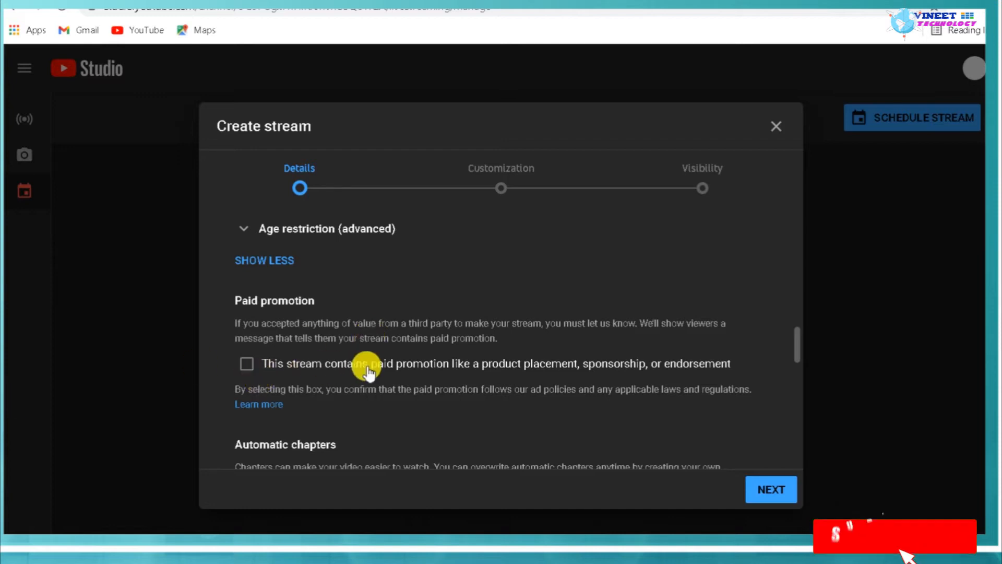
scroll(365, 371, down, 1)
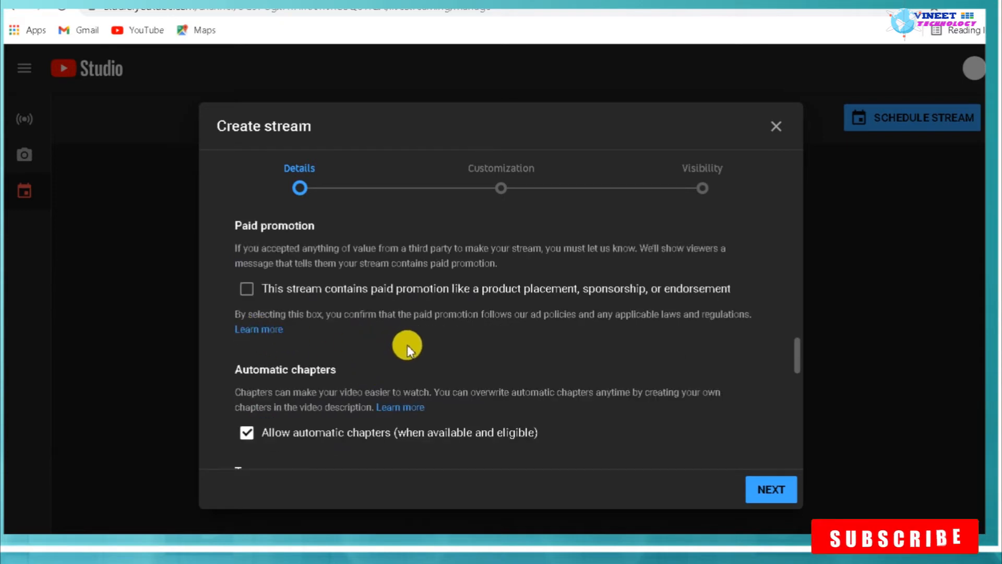
scroll(407, 346, down, 1)
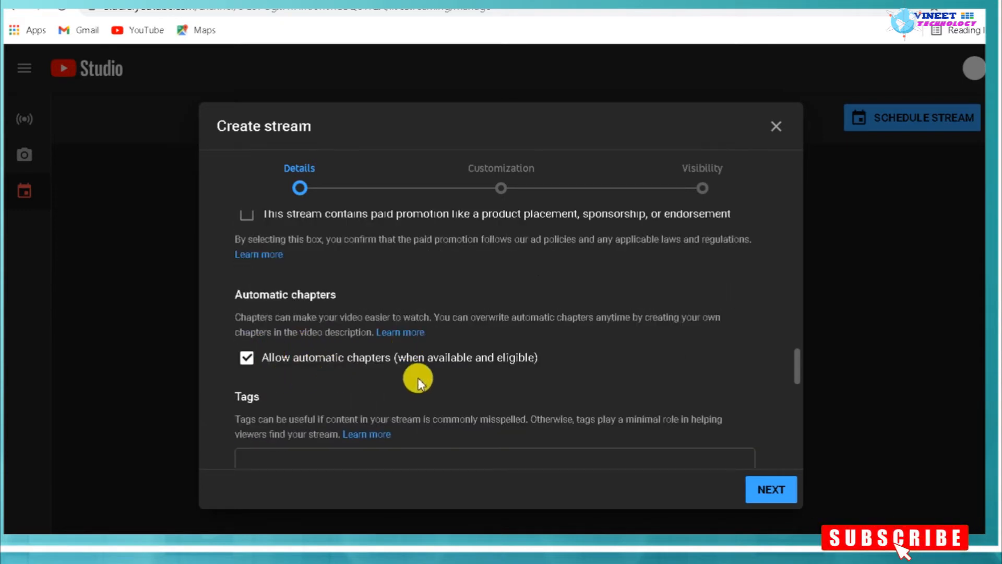
scroll(418, 380, down, 1)
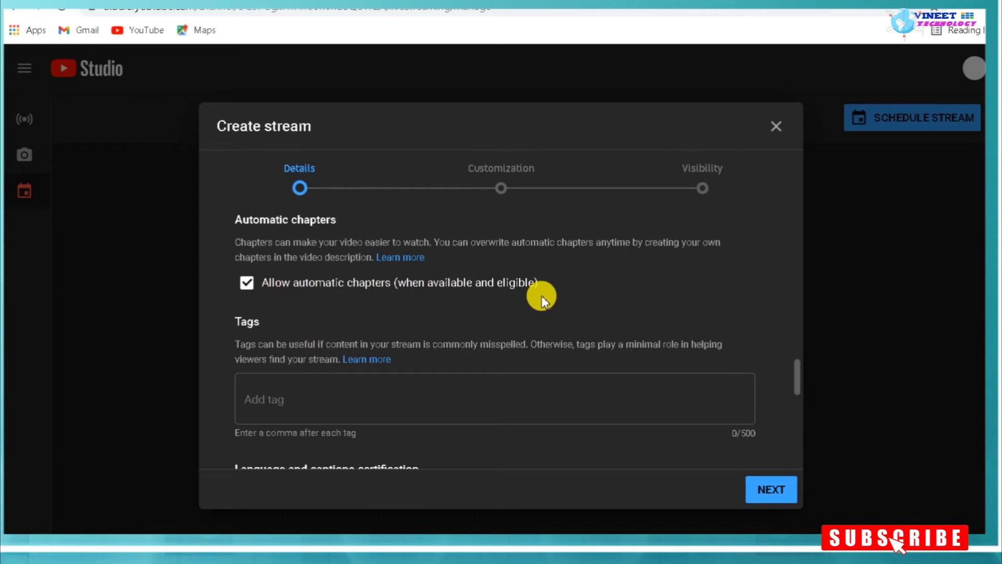
- Add the tag "YouTube Schedule Live kaise kare How to creat event" to the stream
scroll(447, 320, down, 2)
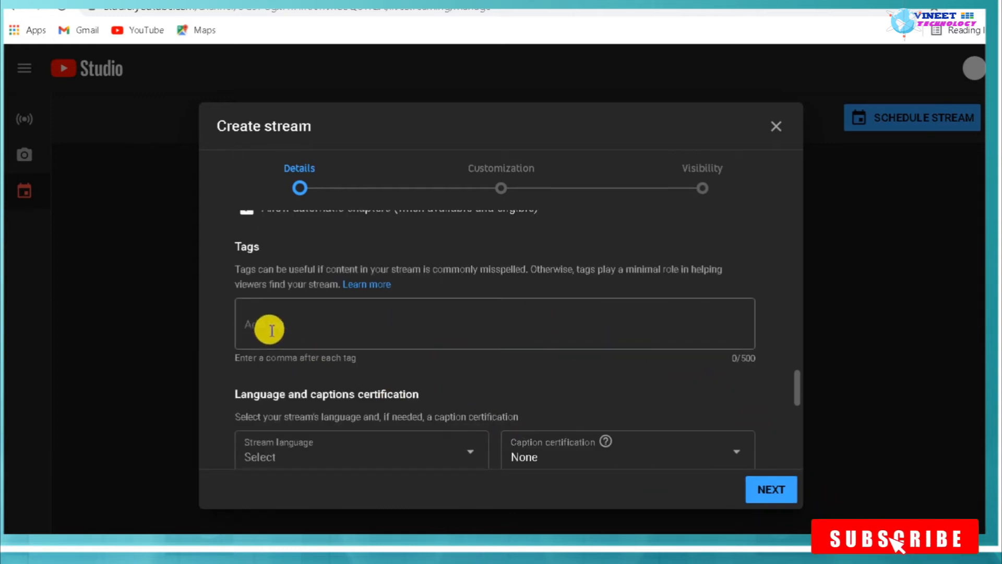
scroll(390, 314, up, 2)
scroll(390, 315, down, 2)
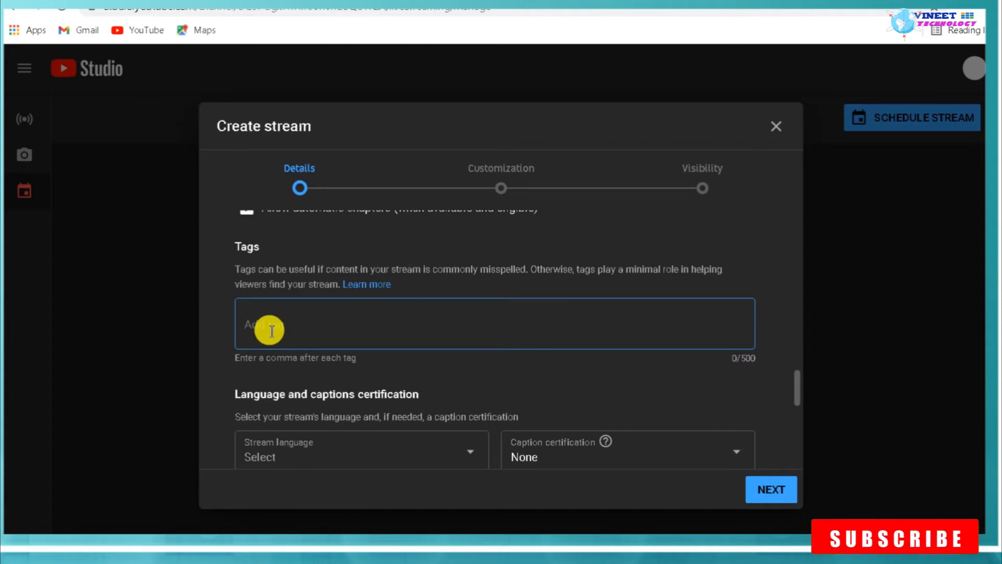
key(ctrl+v)
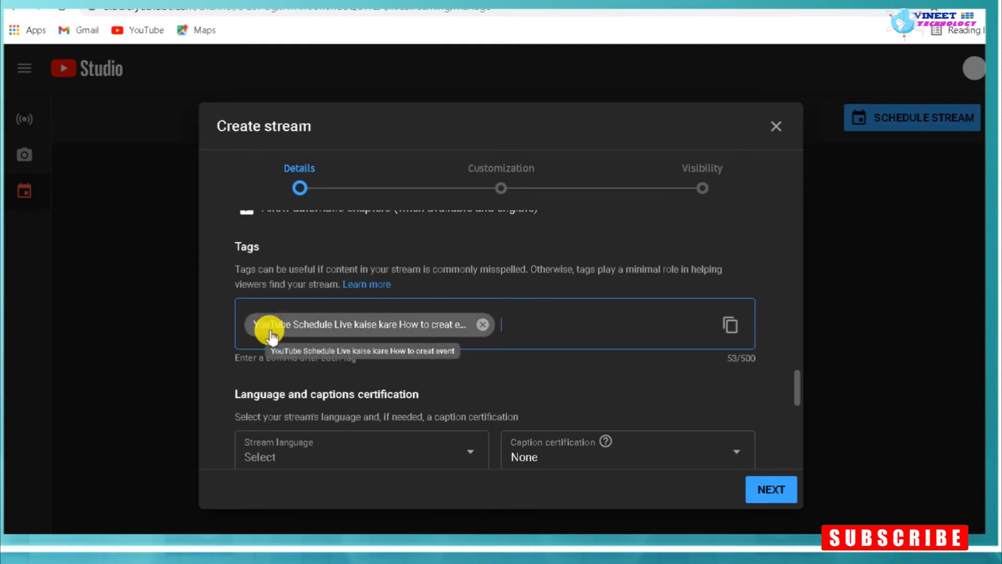
text(ff)
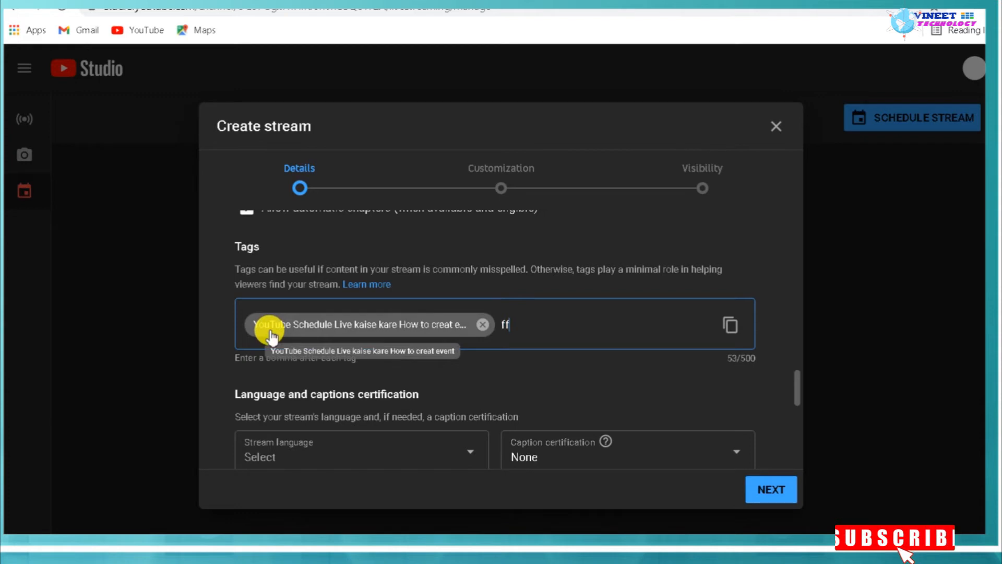
key(BackSpace)
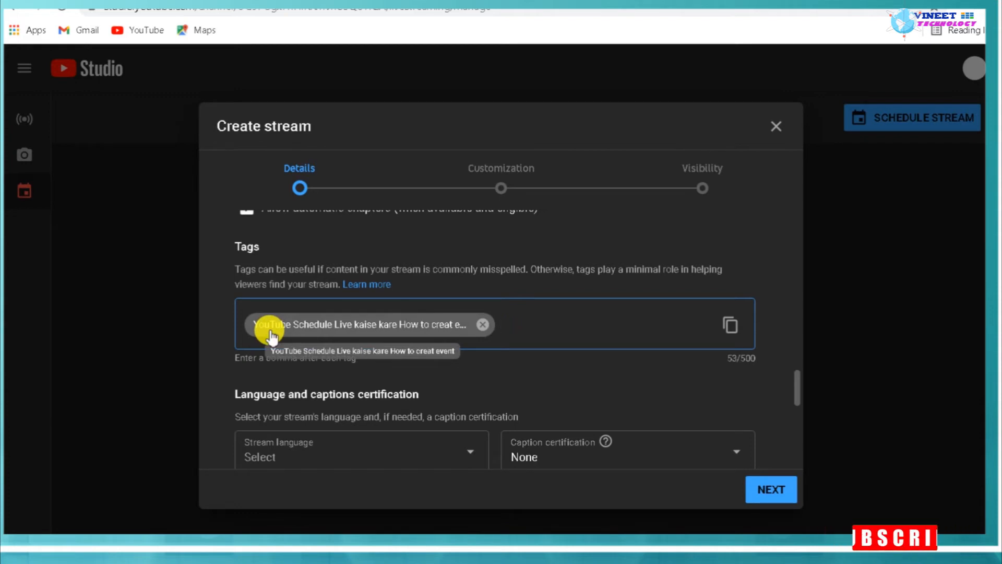
text(yout)
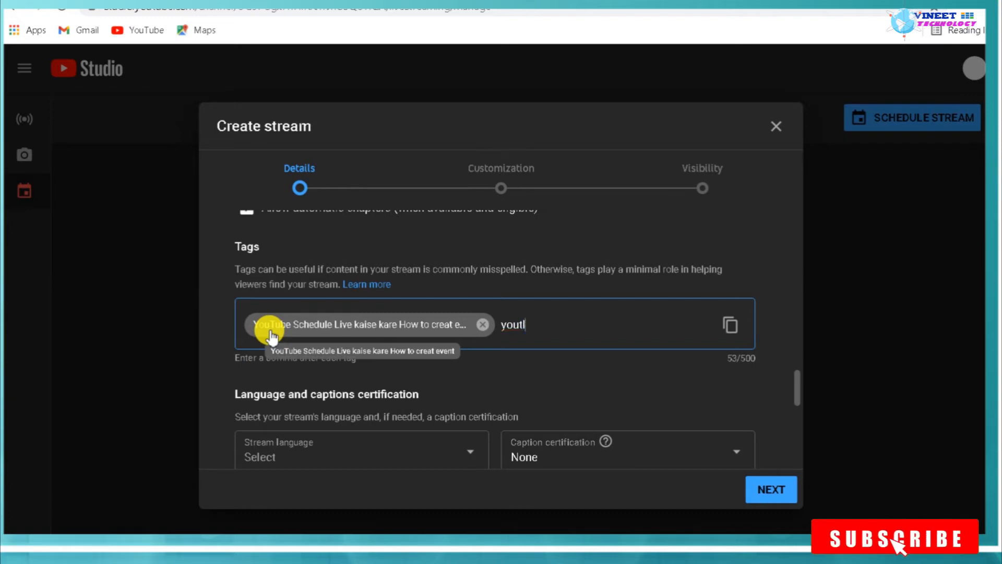
click(271, 336)
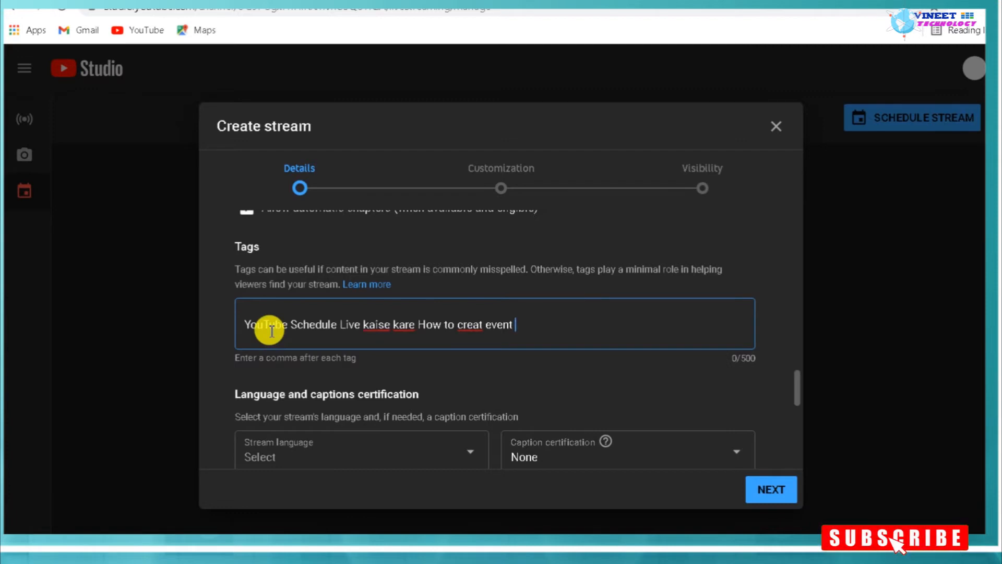
click(588, 390)
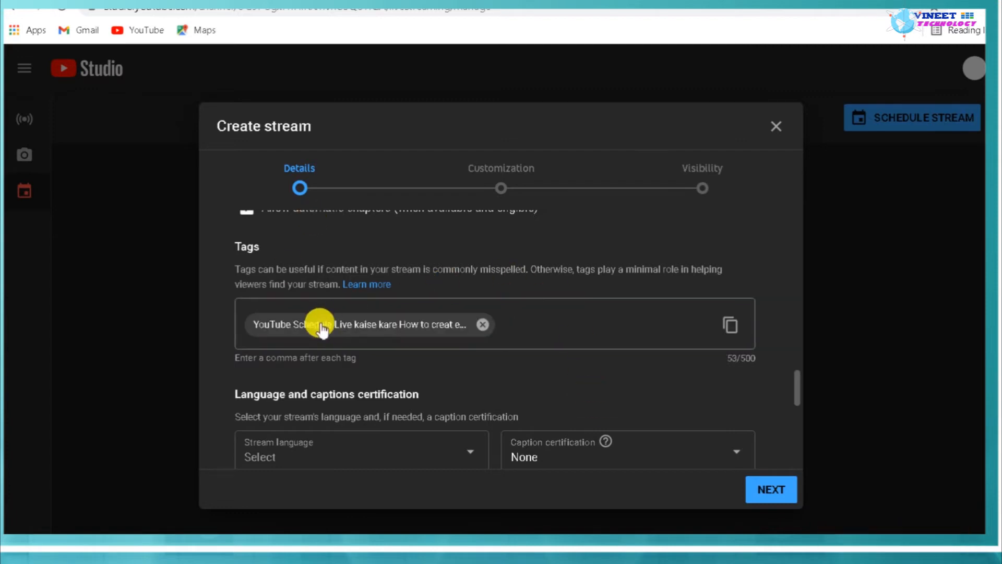
- Set the stream language to Hindi
scroll(556, 361, down, 1)
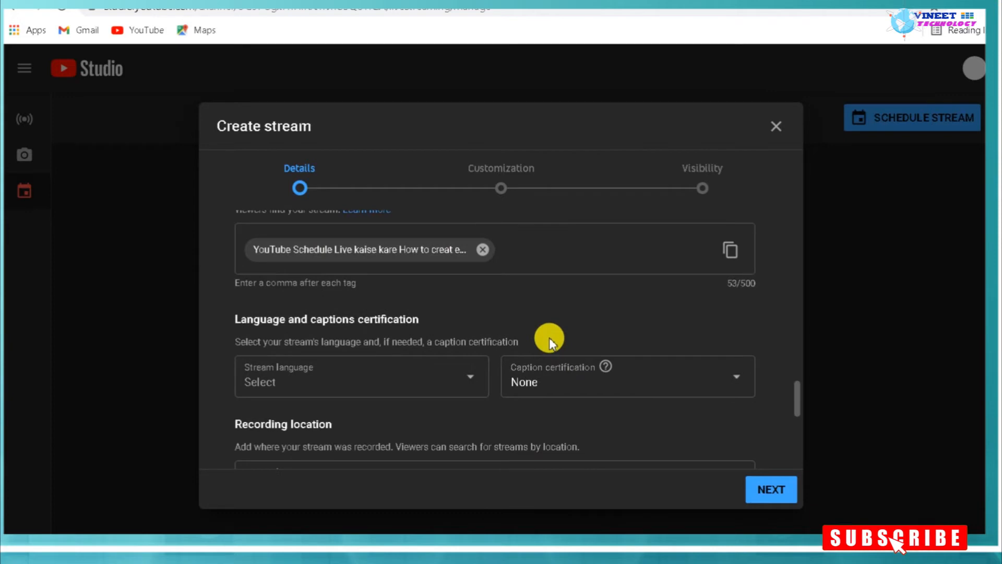
scroll(522, 292, down, 1)
scroll(366, 282, up, 1)
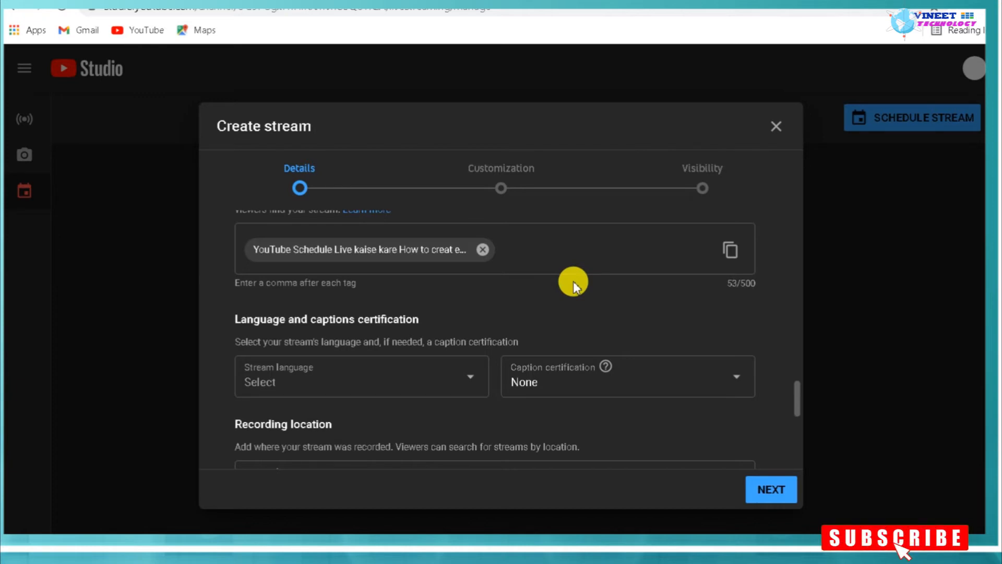
scroll(573, 281, down, 1)
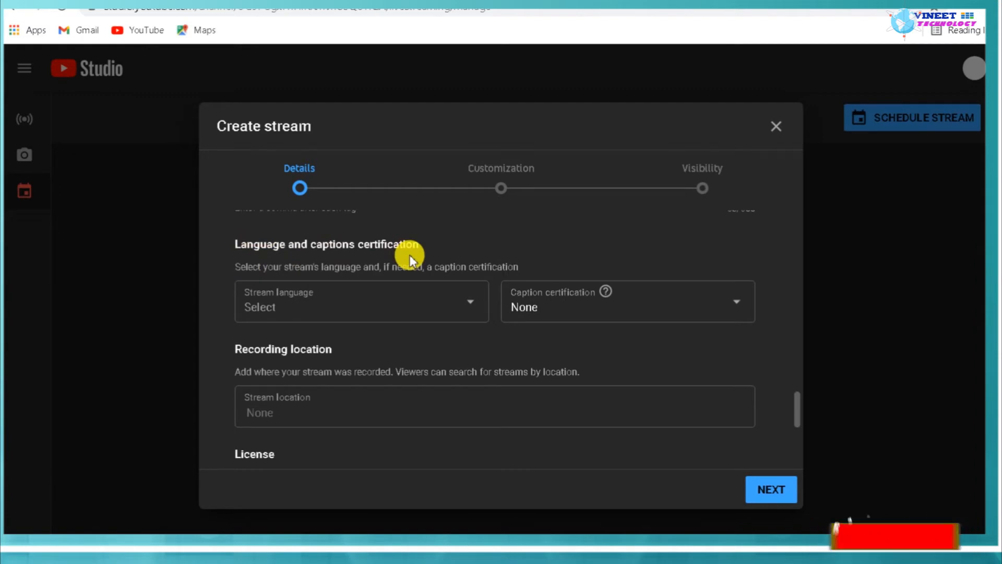
click(440, 303)
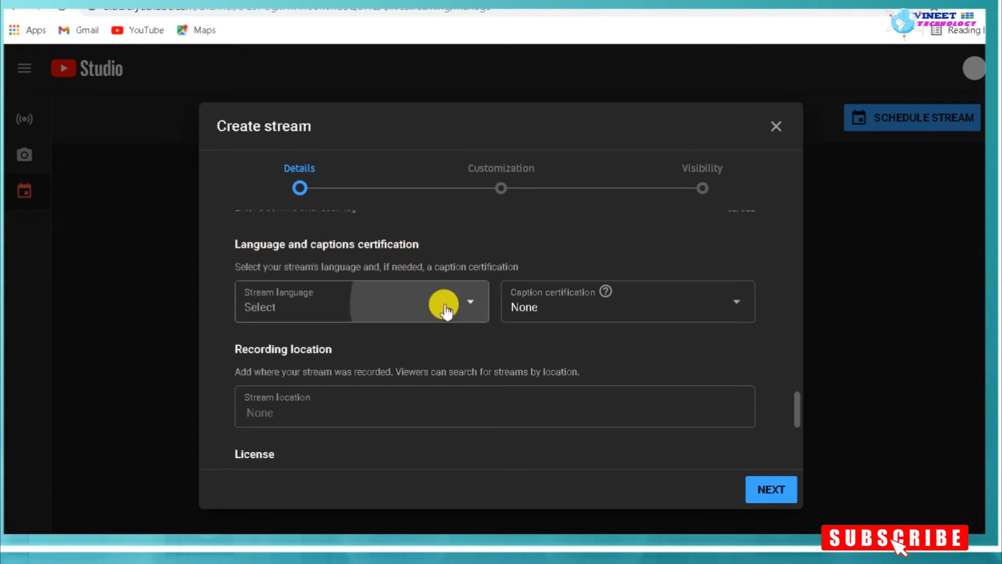
click(534, 249)
click(438, 309)
scroll(324, 350, down, 4)
scroll(323, 355, down, 10)
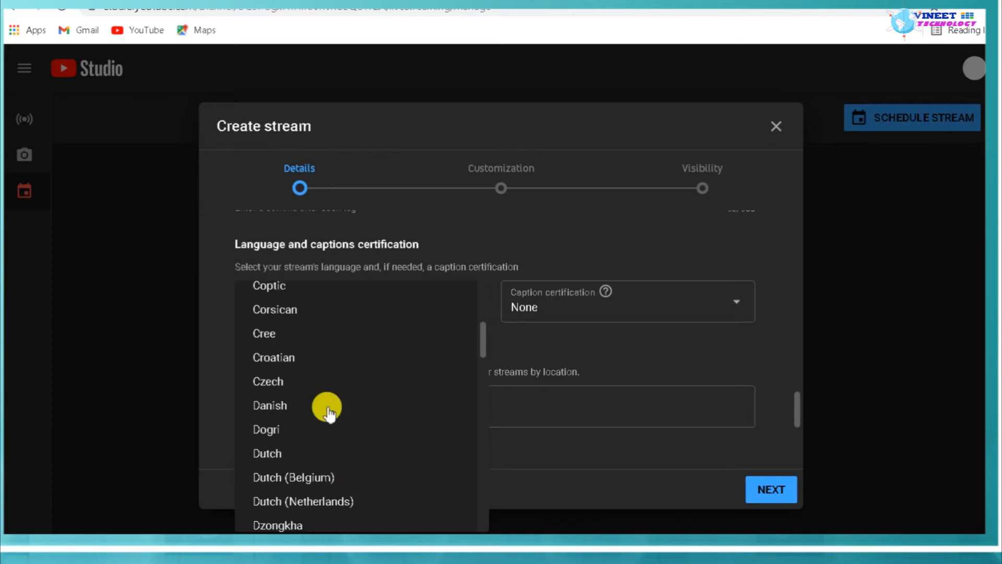
scroll(292, 407, down, 5)
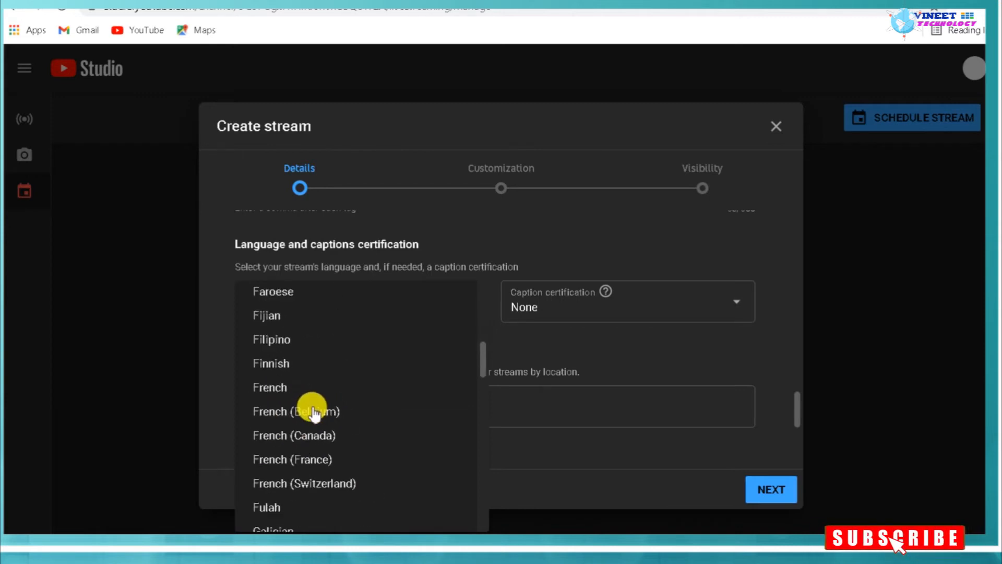
scroll(312, 415, down, 10)
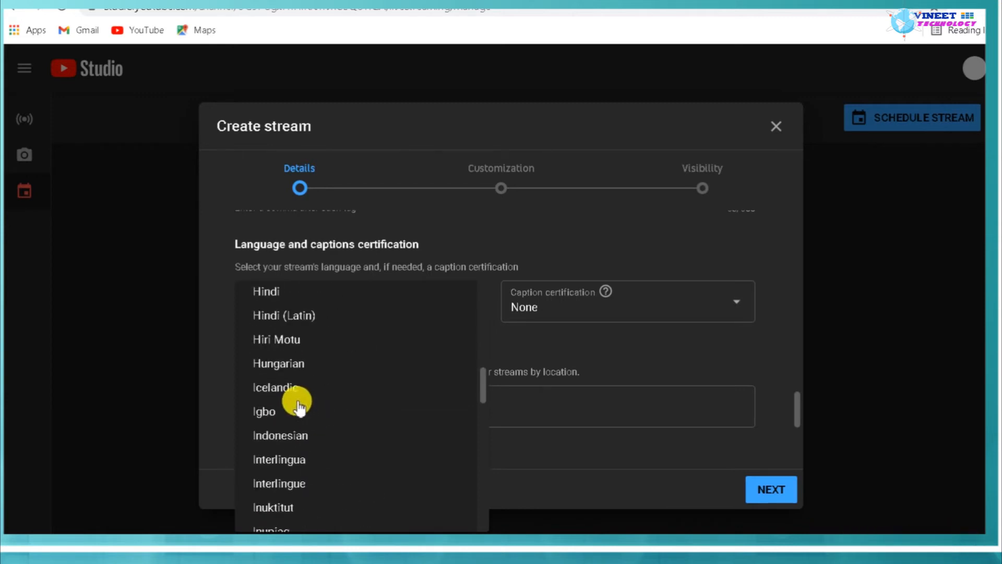
scroll(277, 407, up, 1)
click(262, 368)
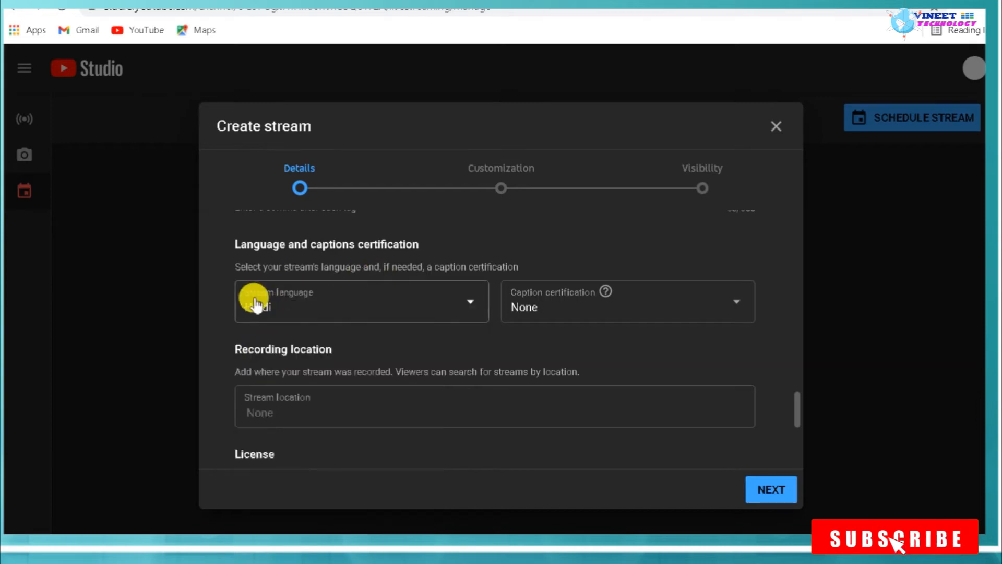
- Review the caption certification choices and select None
click(596, 307)
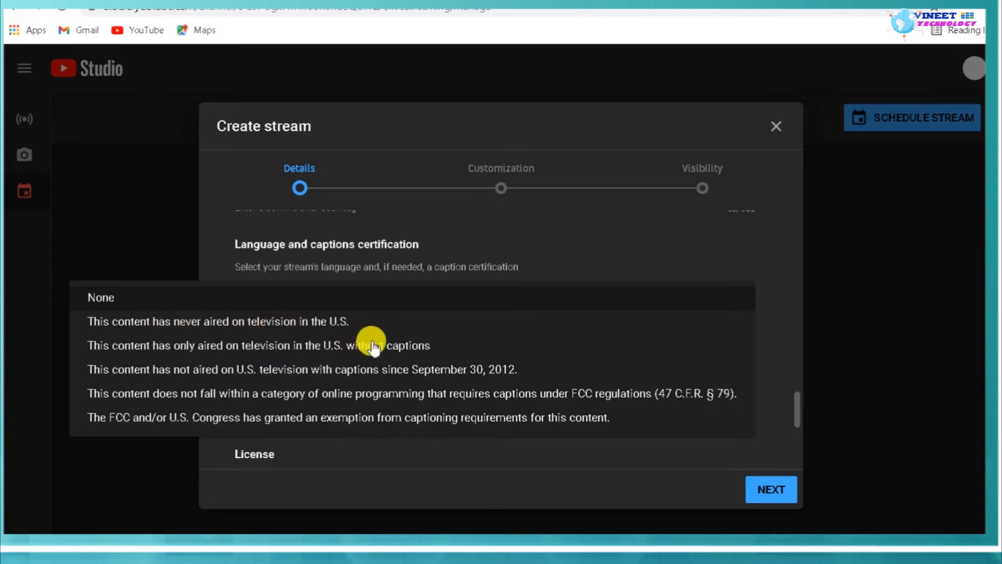
click(226, 300)
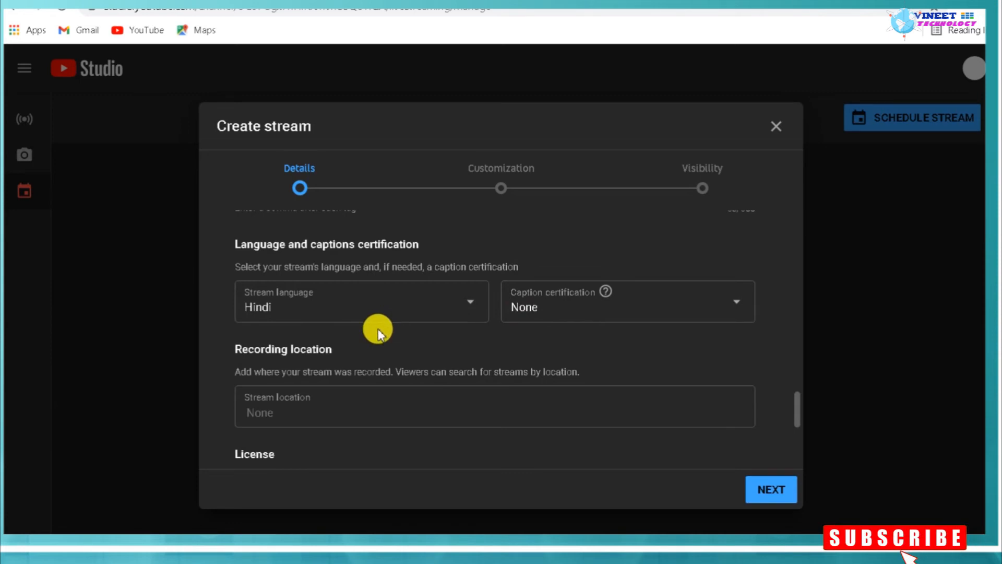
click(586, 306)
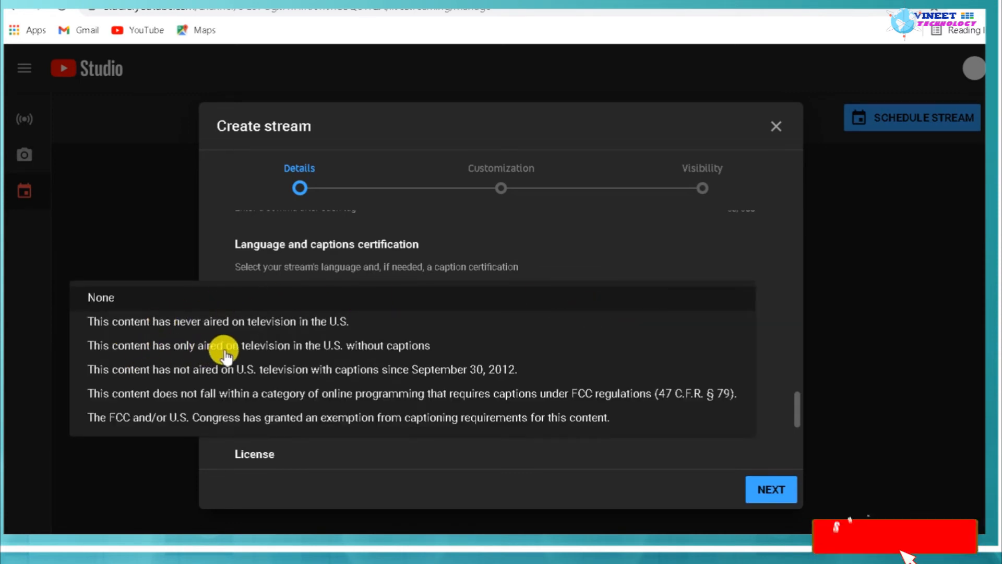
click(290, 302)
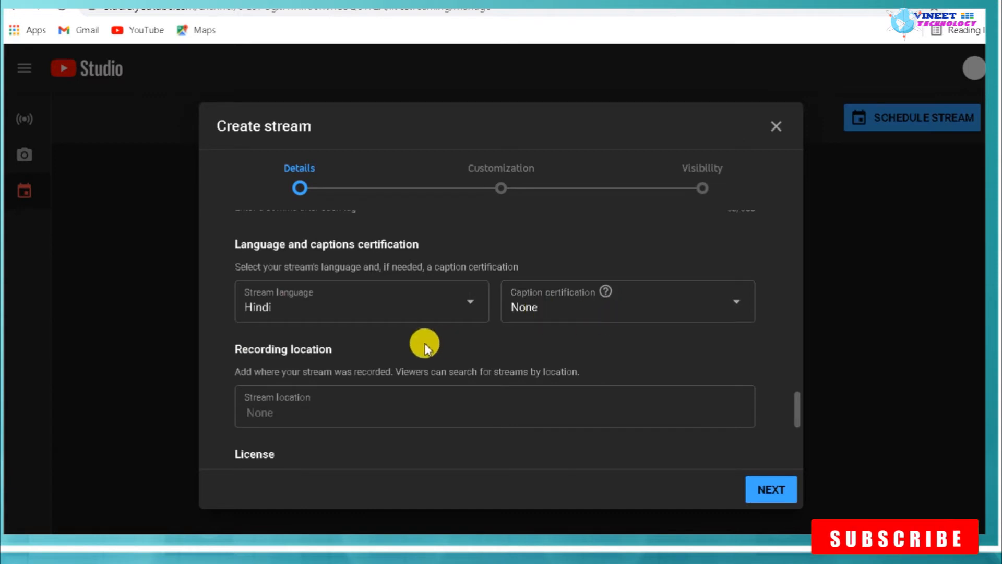
- Leave the recording location empty and choose the Standard YouTube License for the stream
scroll(424, 342, down, 2)
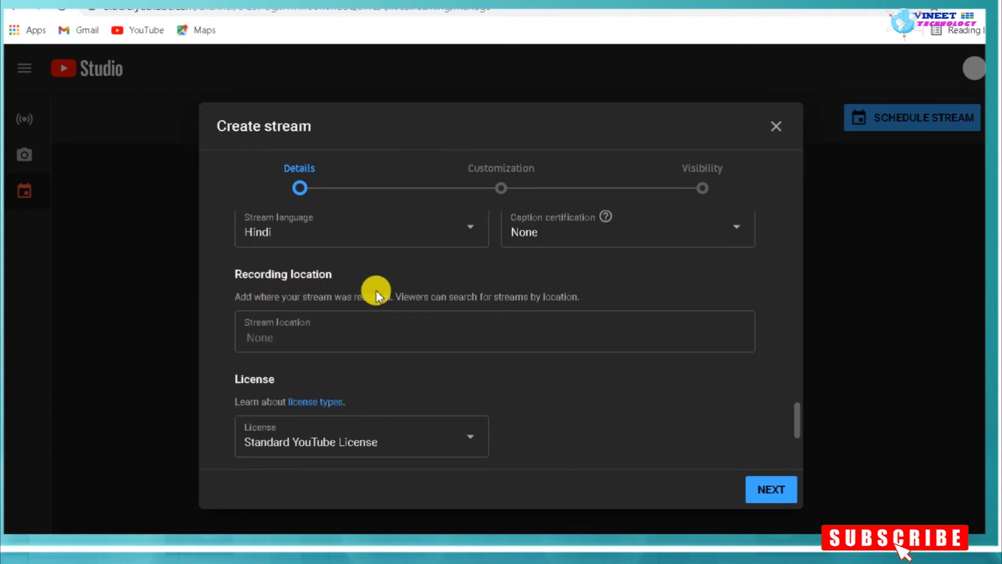
scroll(376, 295, down, 2)
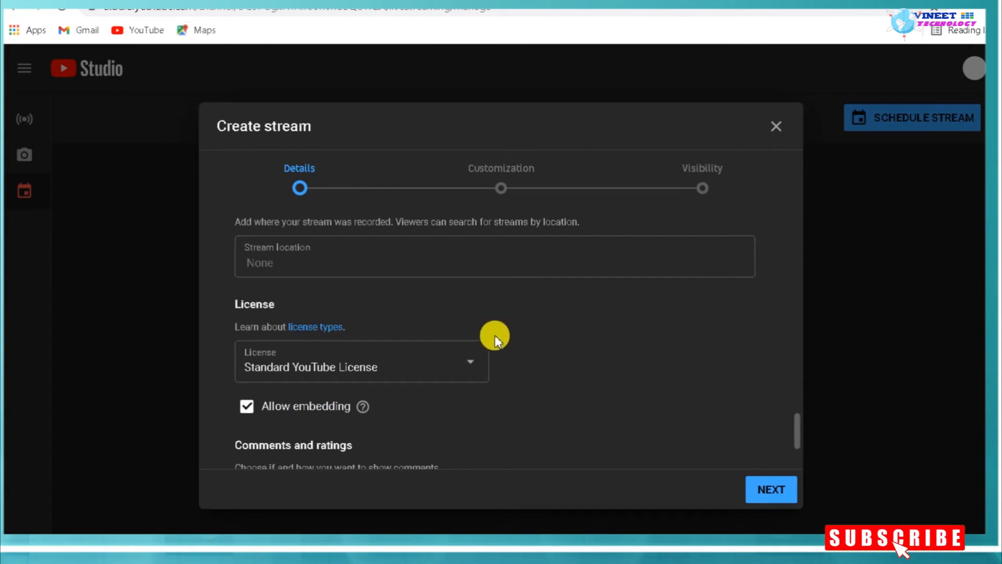
click(349, 255)
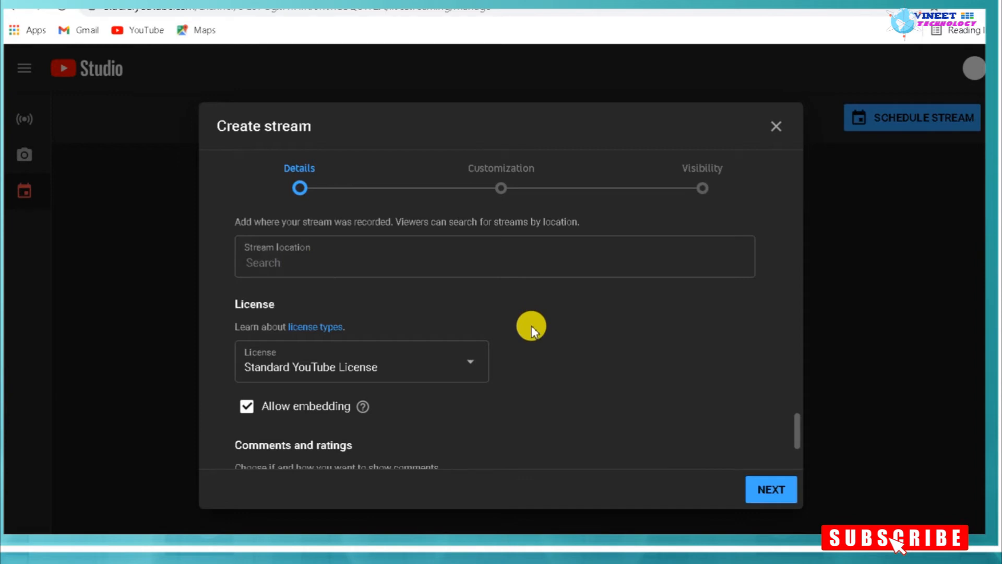
scroll(531, 325, down, 1)
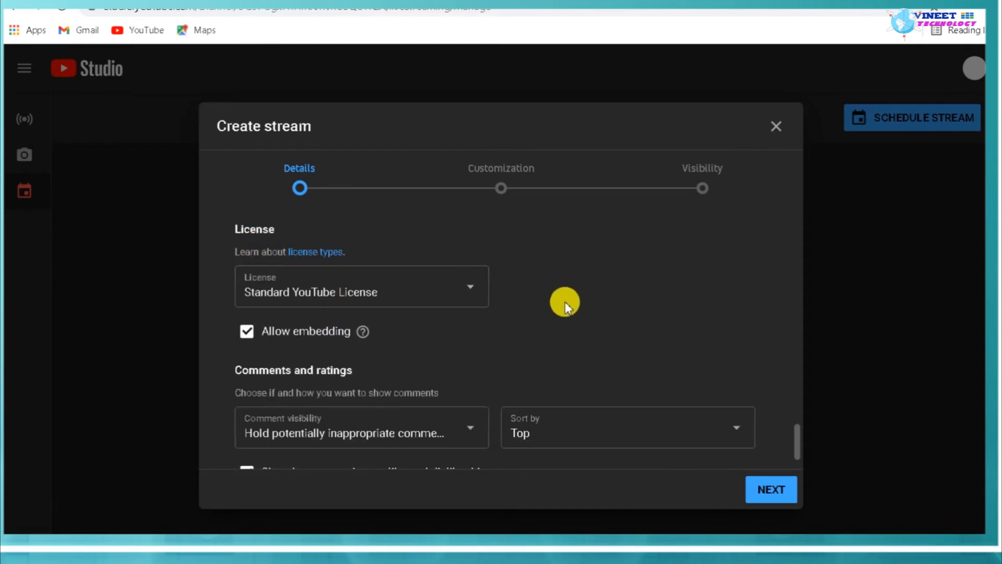
scroll(564, 302, up, 1)
click(458, 364)
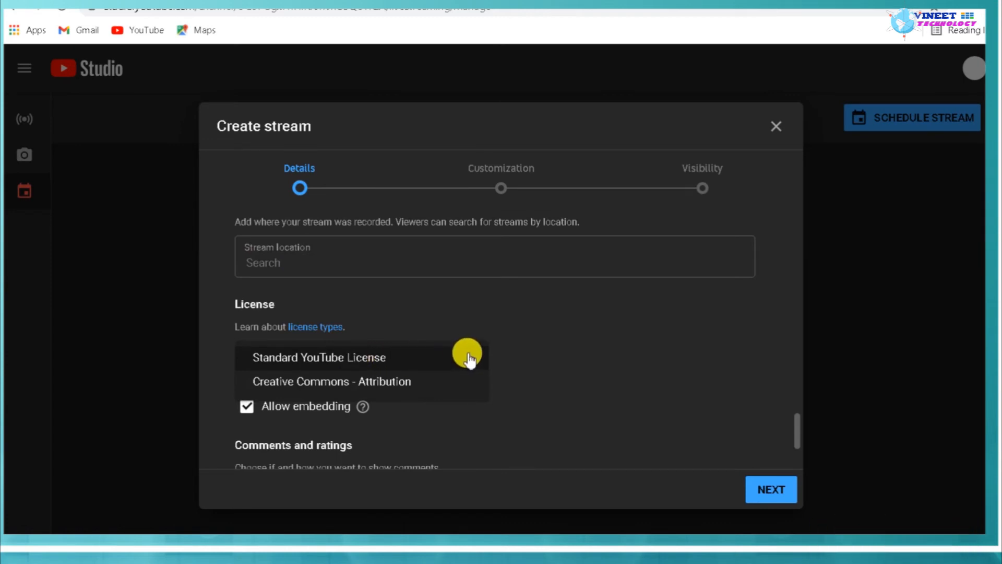
click(368, 365)
- Set comment visibility to Allow all comments and sort the comments by Top
scroll(550, 361, down, 2)
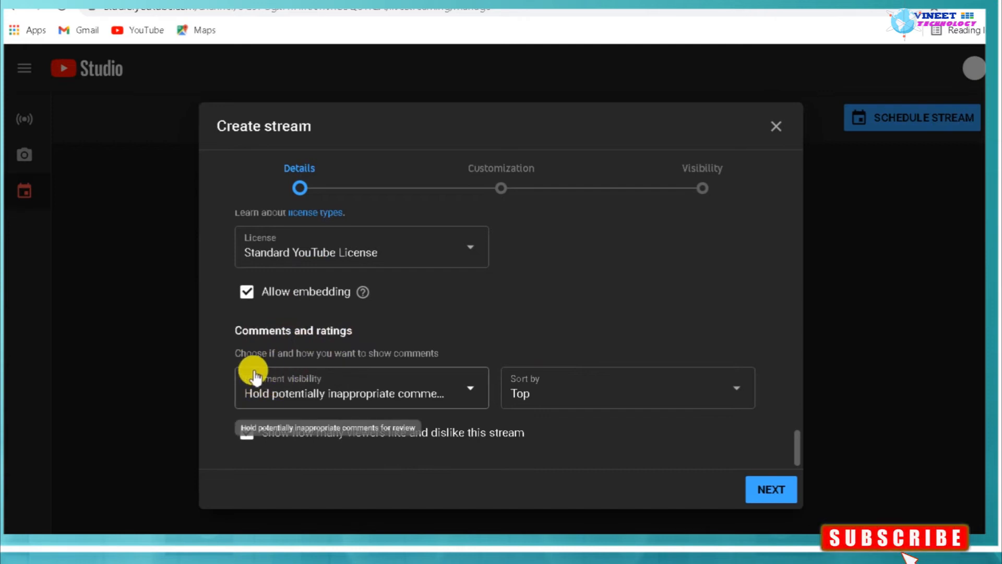
click(377, 392)
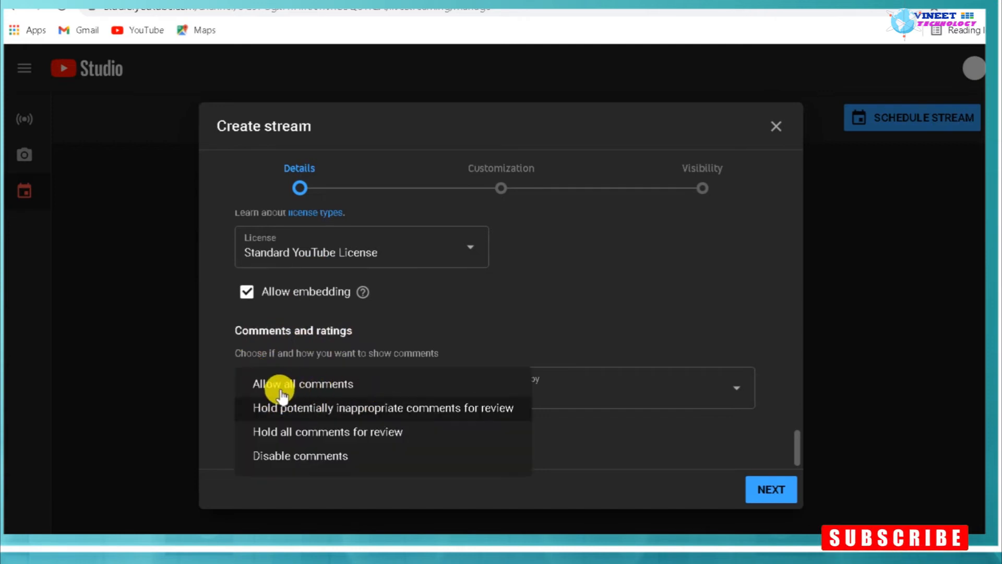
click(332, 386)
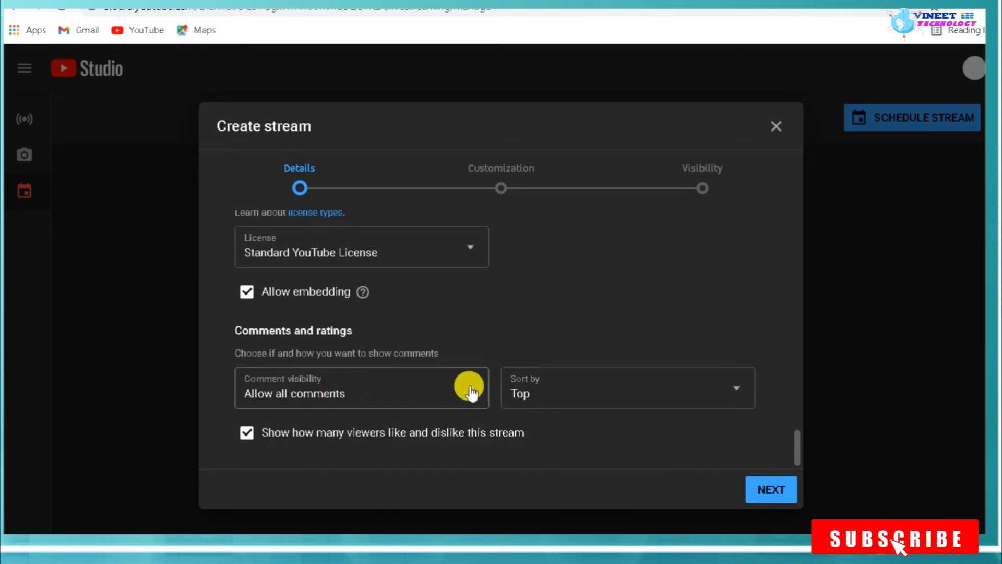
click(572, 392)
click(571, 392)
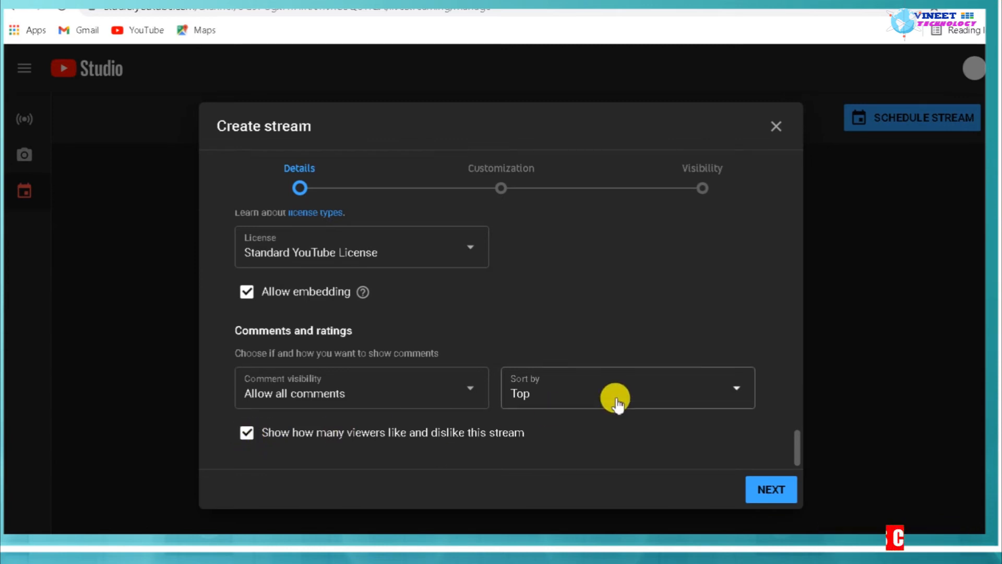
scroll(521, 352, up, 9)
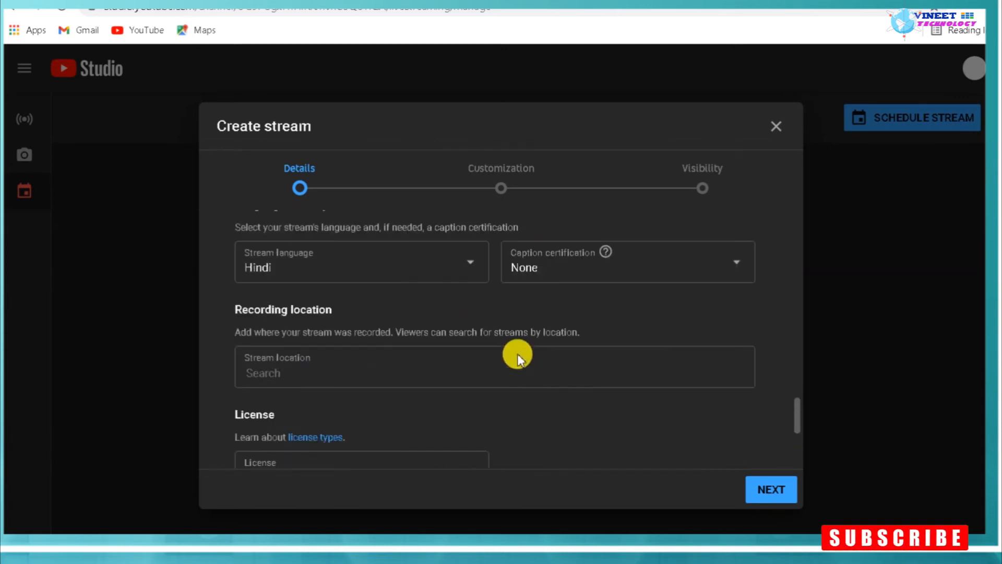
- Continue from the stream details to the customization settings and turn off Live chat
scroll(517, 355, down, 9)
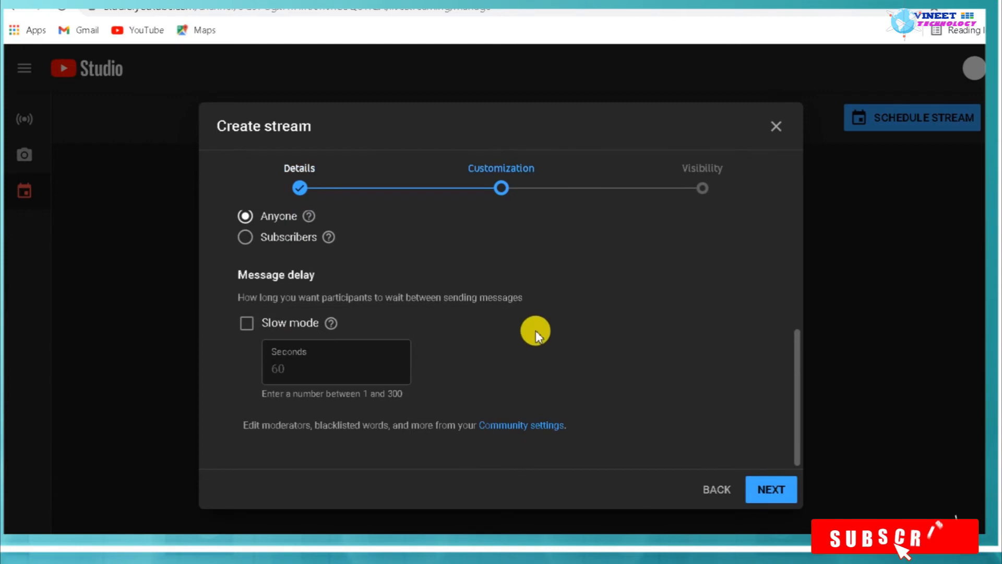
scroll(465, 347, up, 5)
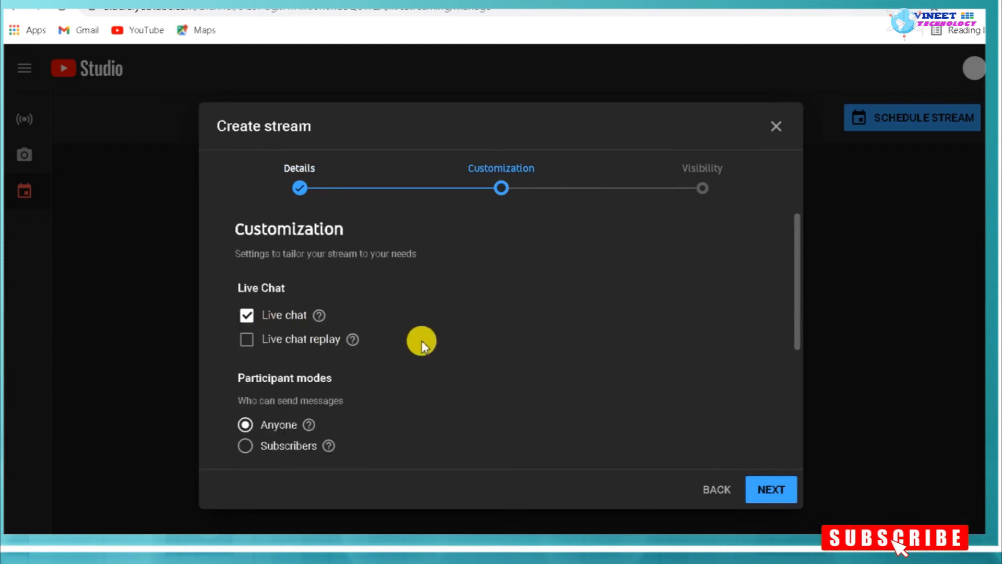
scroll(423, 344, down, 4)
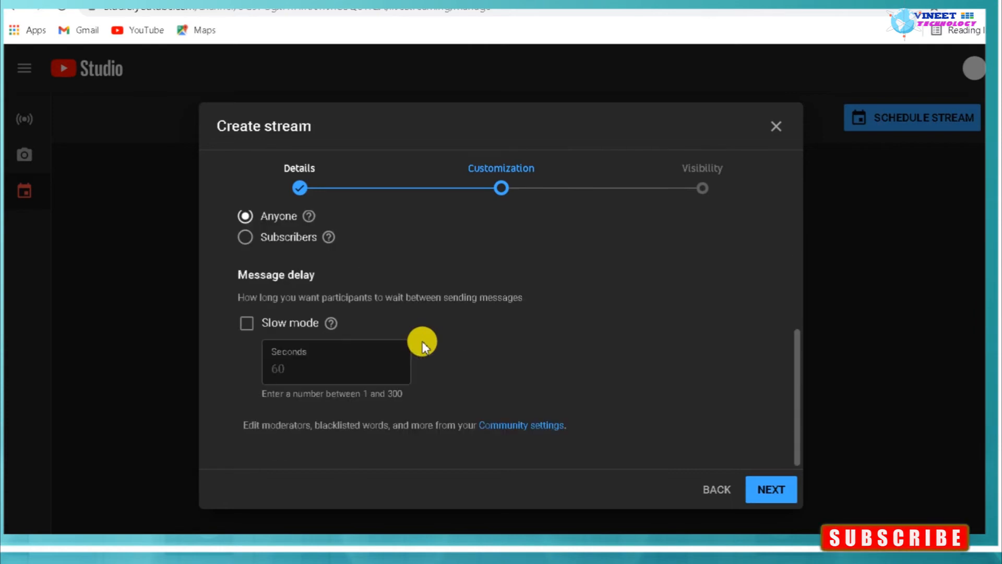
scroll(423, 347, up, 4)
click(248, 316)
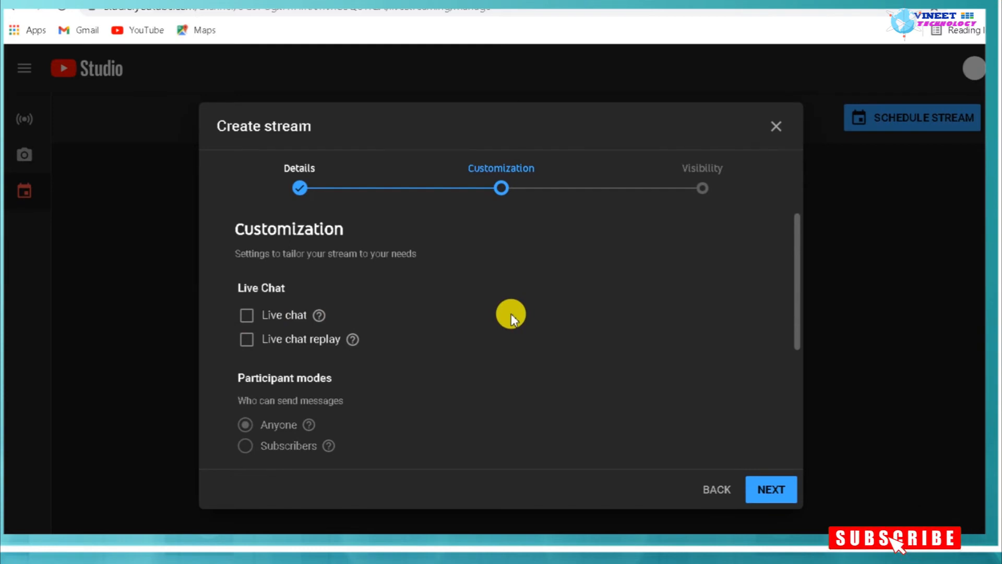
scroll(511, 314, down, 5)
scroll(510, 316, up, 5)
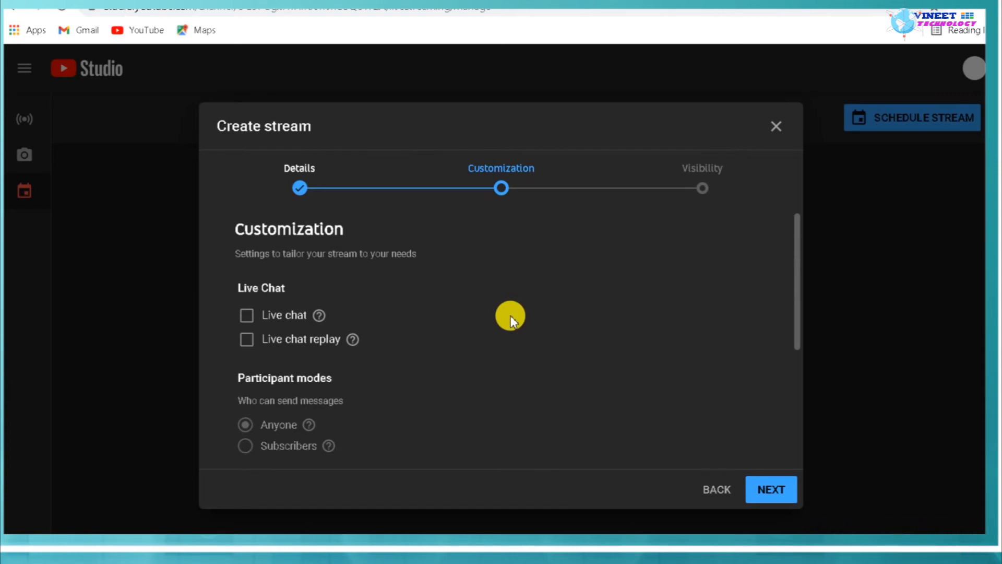
scroll(516, 318, down, 4)
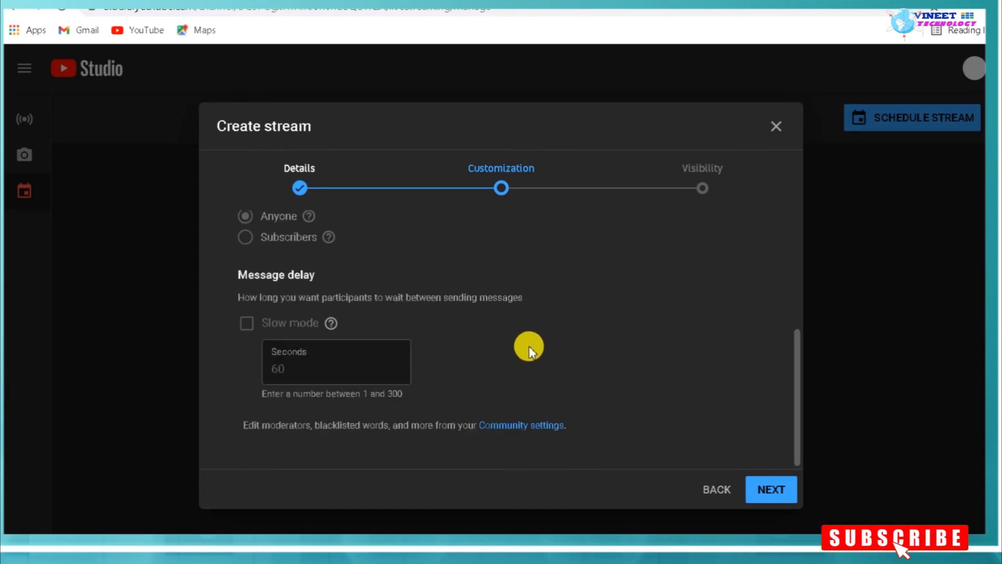
- Keep the stream's privacy Public, schedule it for Nov 10, 2021 at 8:40 PM, and finish creating it
click(771, 489)
scroll(518, 334, up, 2)
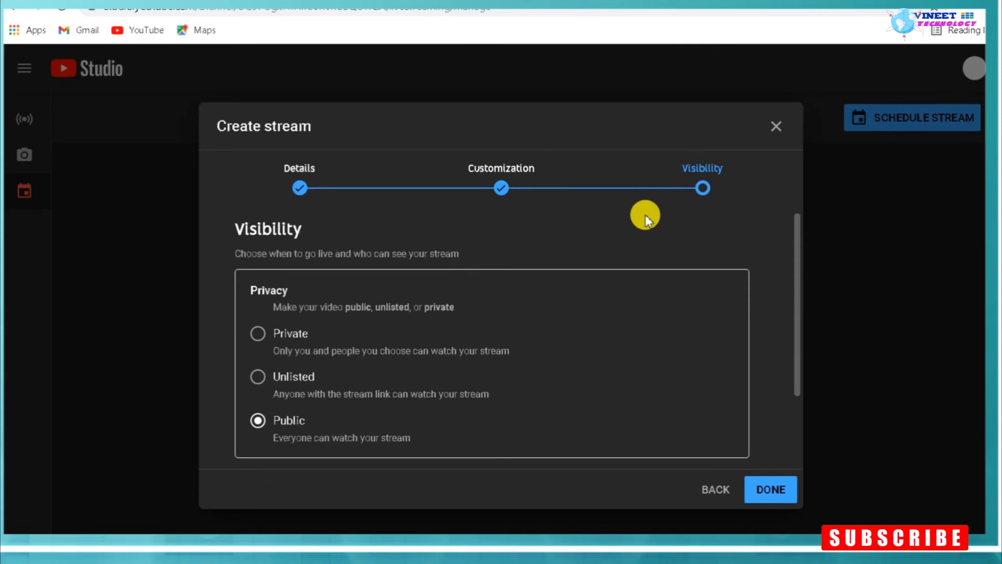
scroll(546, 360, down, 2)
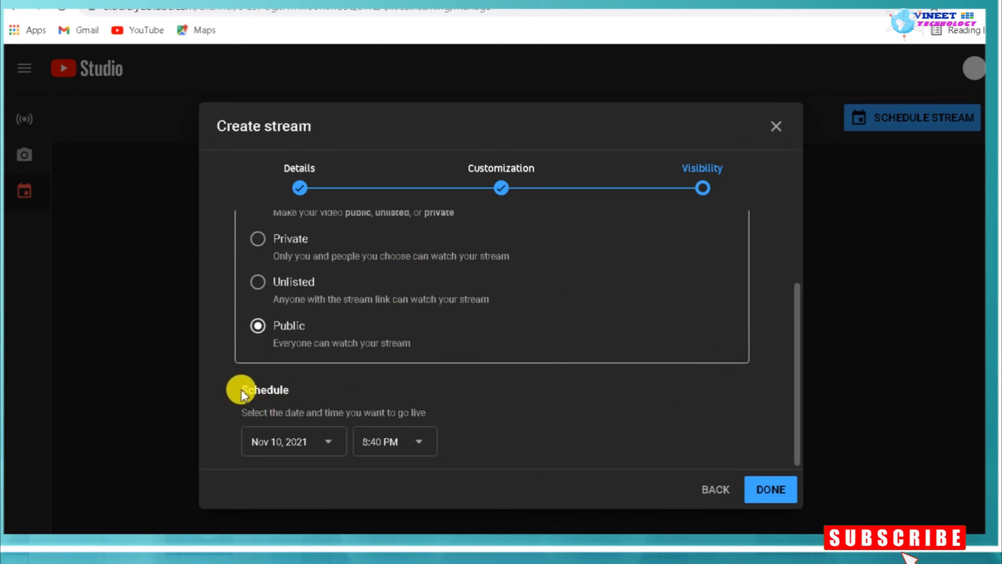
double_click(258, 390)
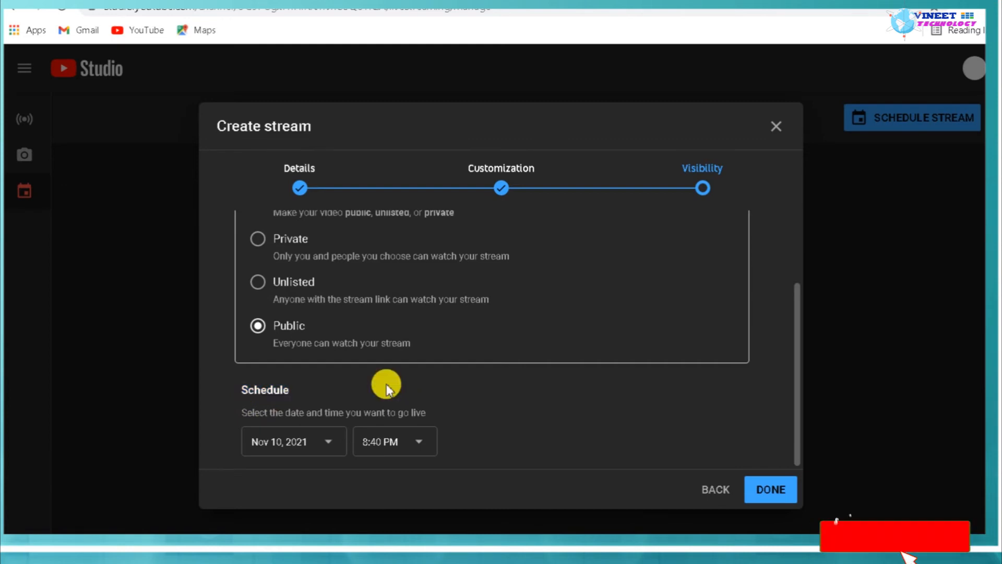
click(301, 442)
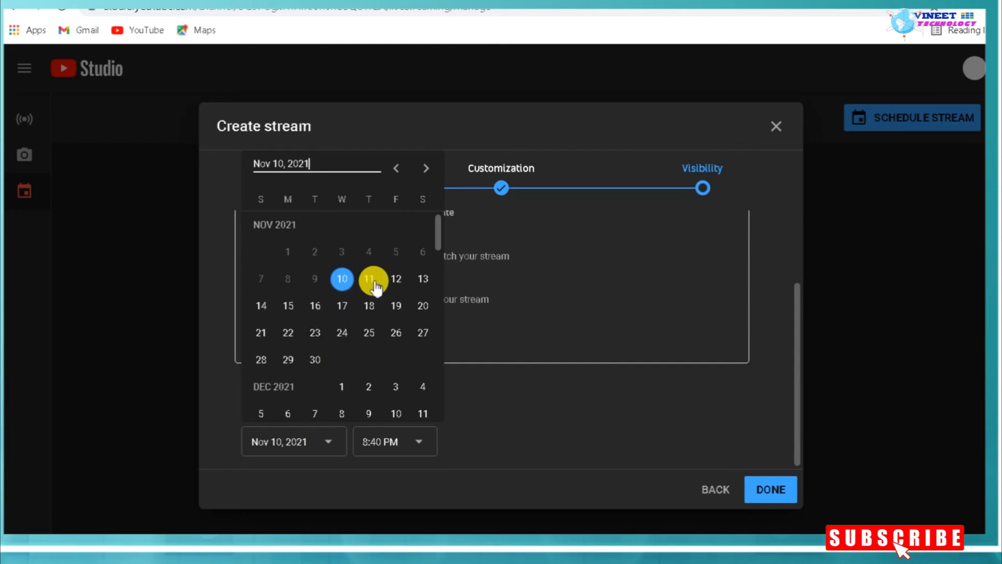
click(342, 279)
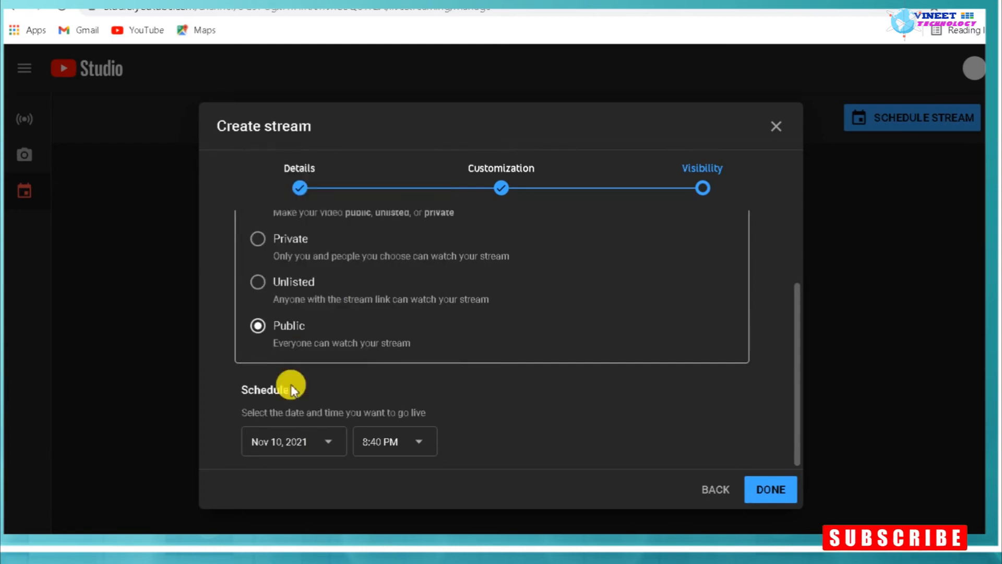
click(420, 441)
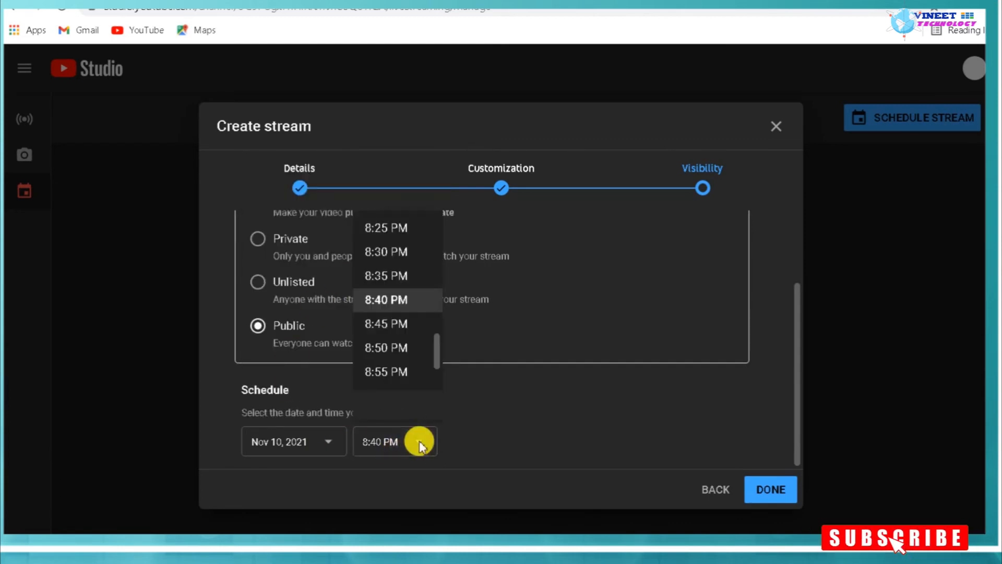
click(532, 424)
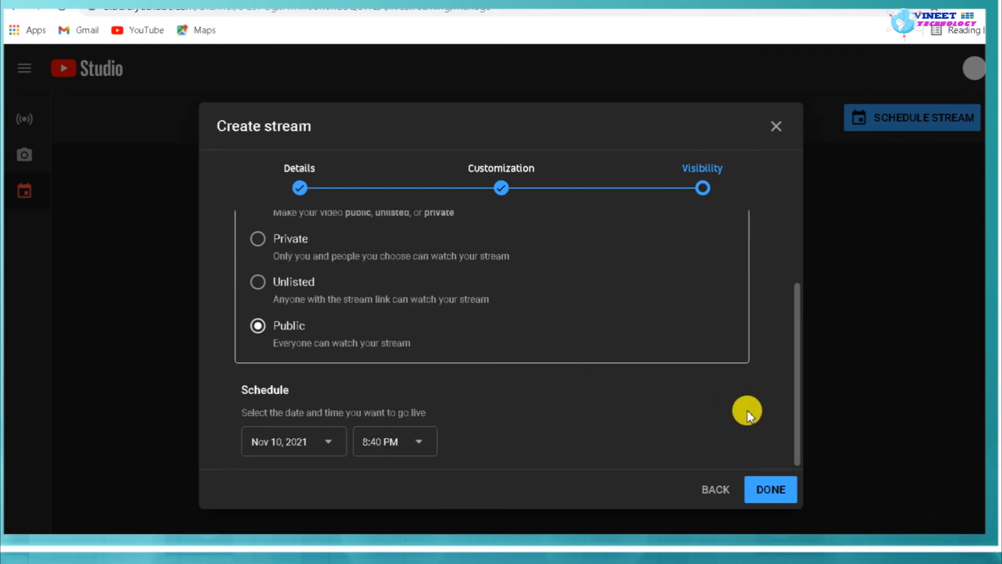
click(762, 489)
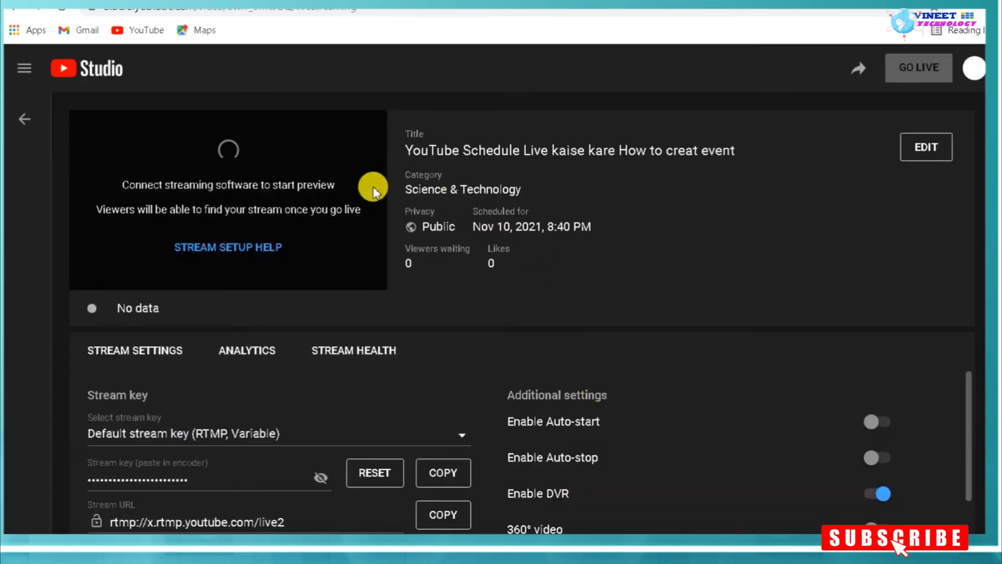
- Look over the new stream's details and stream settings, and return to the list of scheduled streams
scroll(577, 298, down, 1)
scroll(579, 306, up, 1)
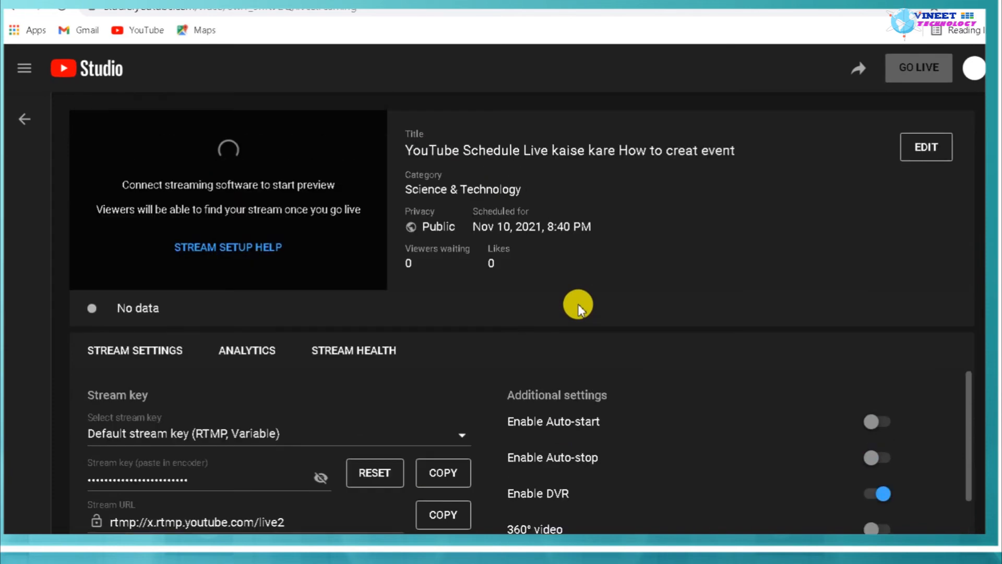
scroll(579, 307, down, 1)
scroll(578, 308, up, 1)
scroll(577, 302, down, 1)
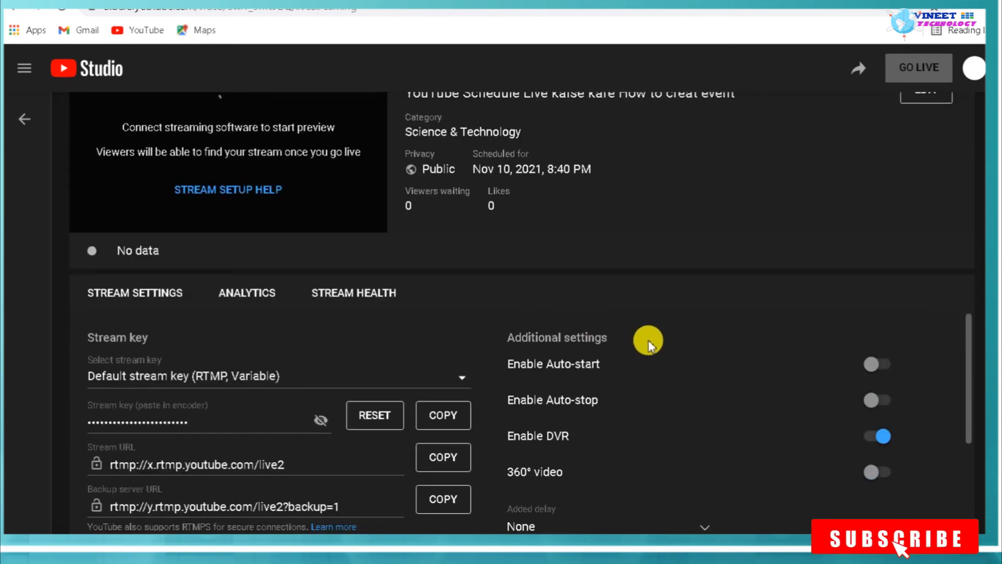
scroll(578, 331, up, 1)
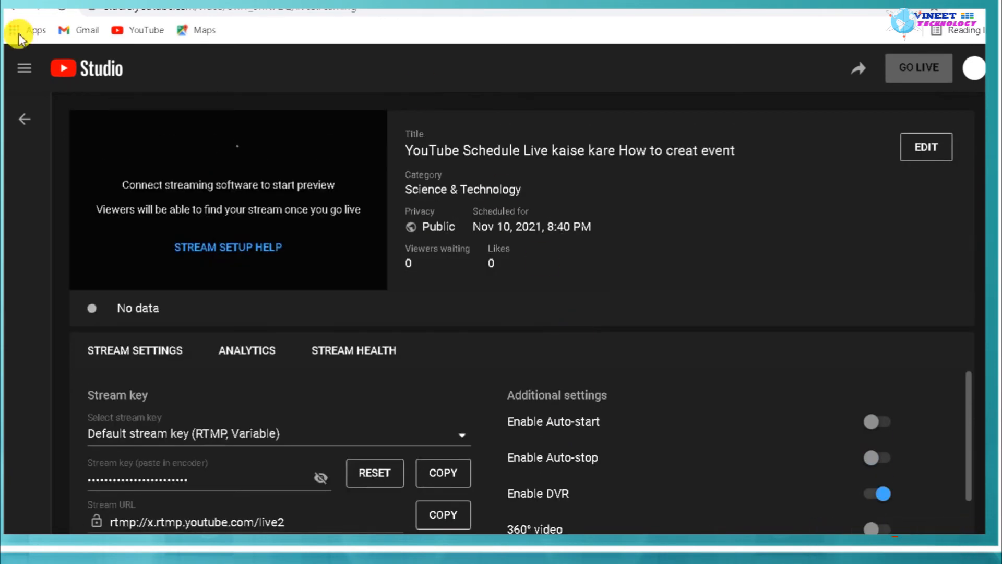
click(22, 124)
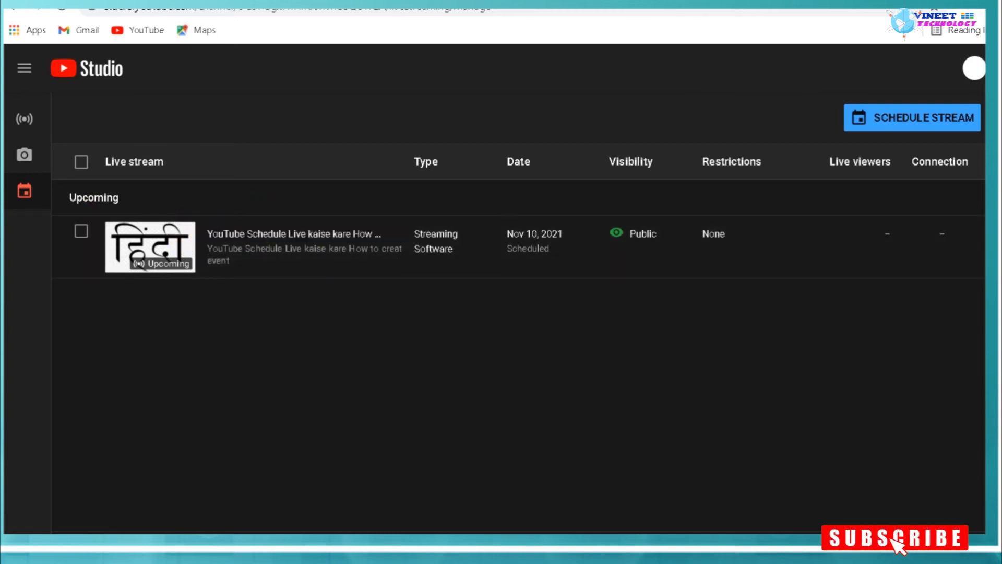
- Open YouTube in a new browser tab, go to its live stream management list, and open the upcoming scheduled stream
key(ctrl+t)
click(394, 339)
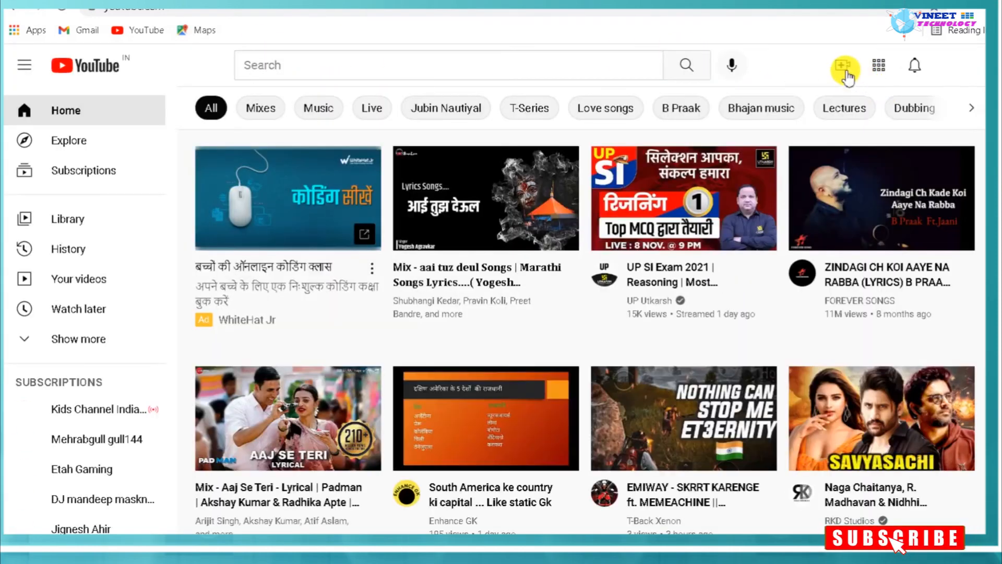
click(842, 65)
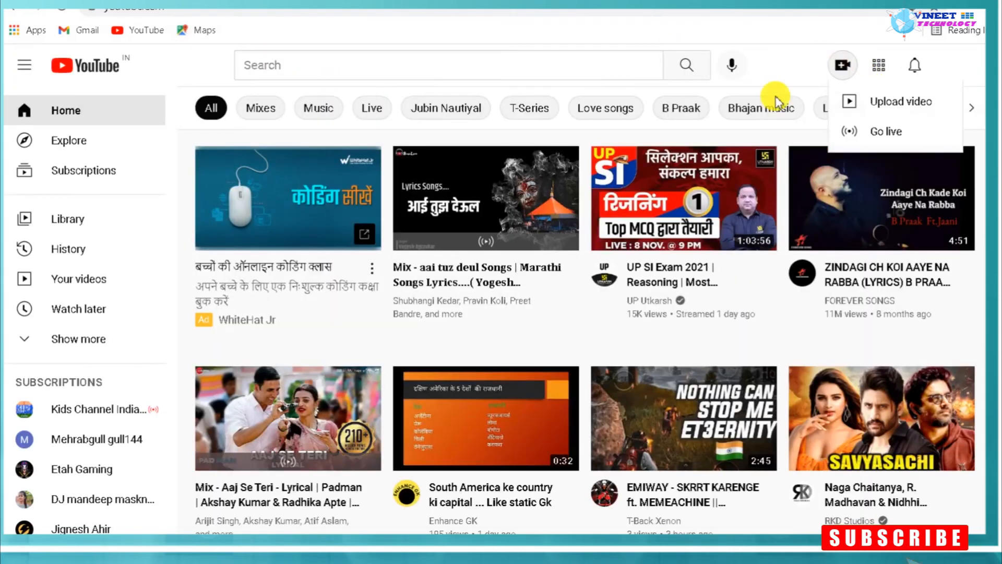
click(872, 133)
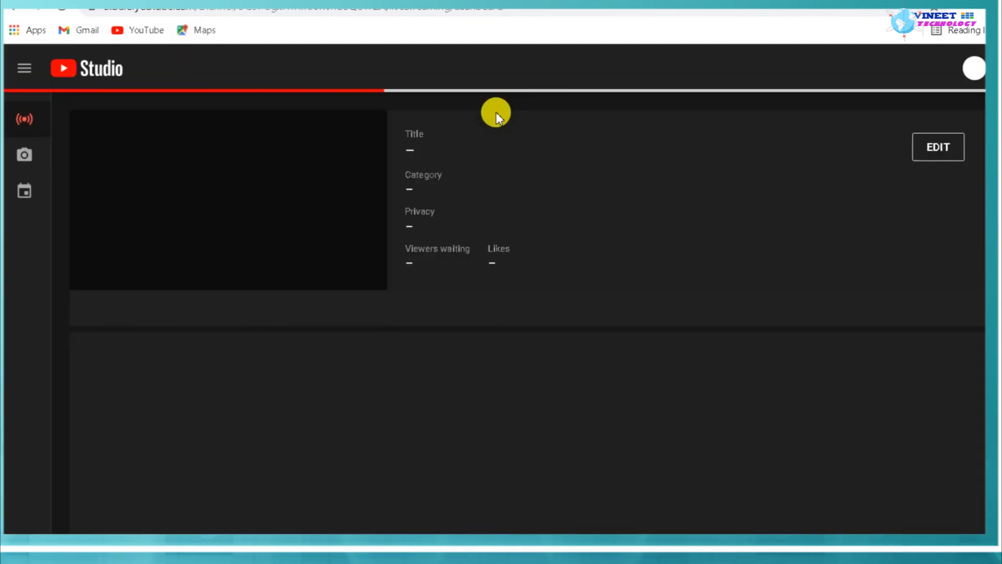
click(24, 192)
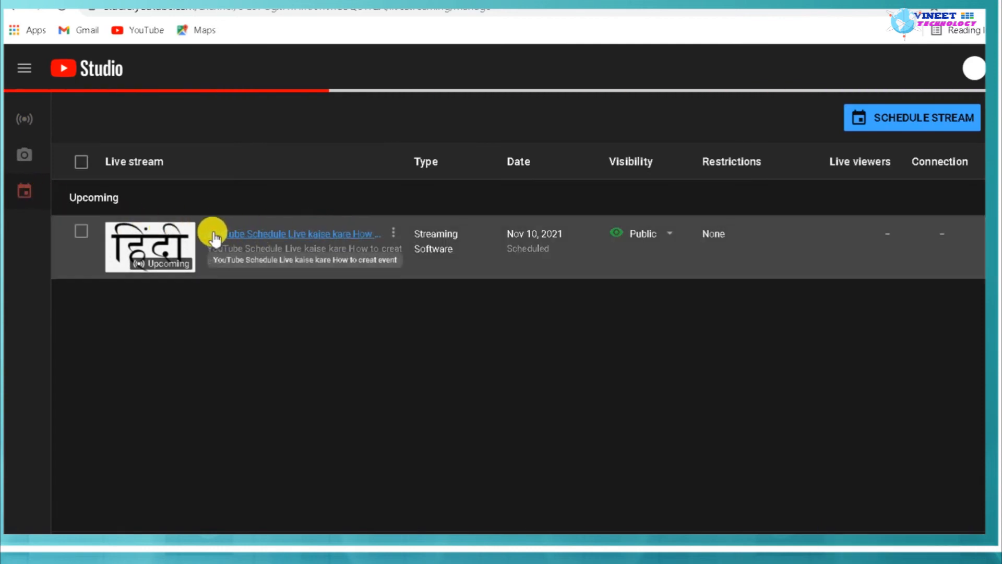
click(301, 240)
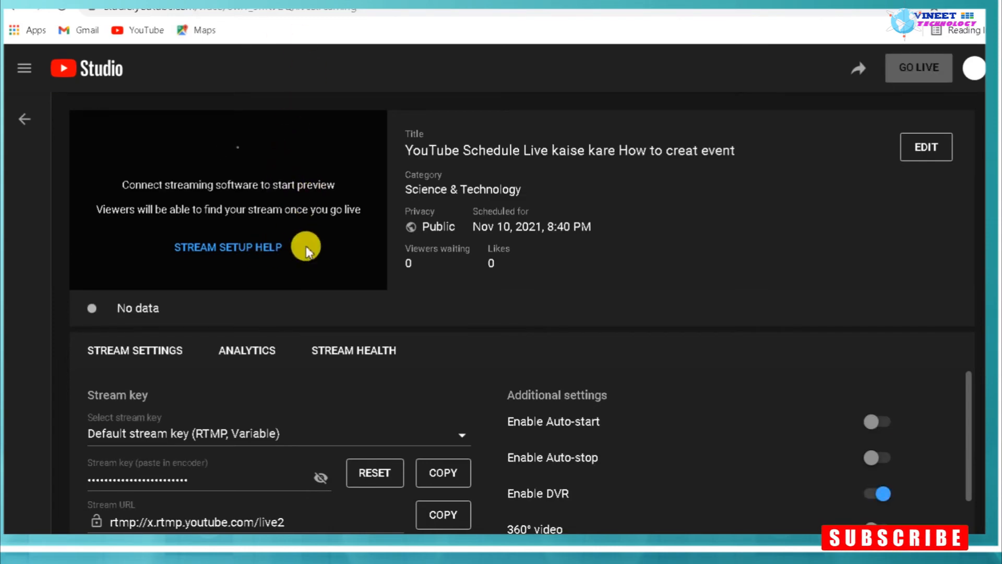
- Examine the scheduled stream's details, stream key section and additional settings
scroll(421, 257, down, 1)
scroll(423, 258, up, 1)
scroll(423, 257, down, 1)
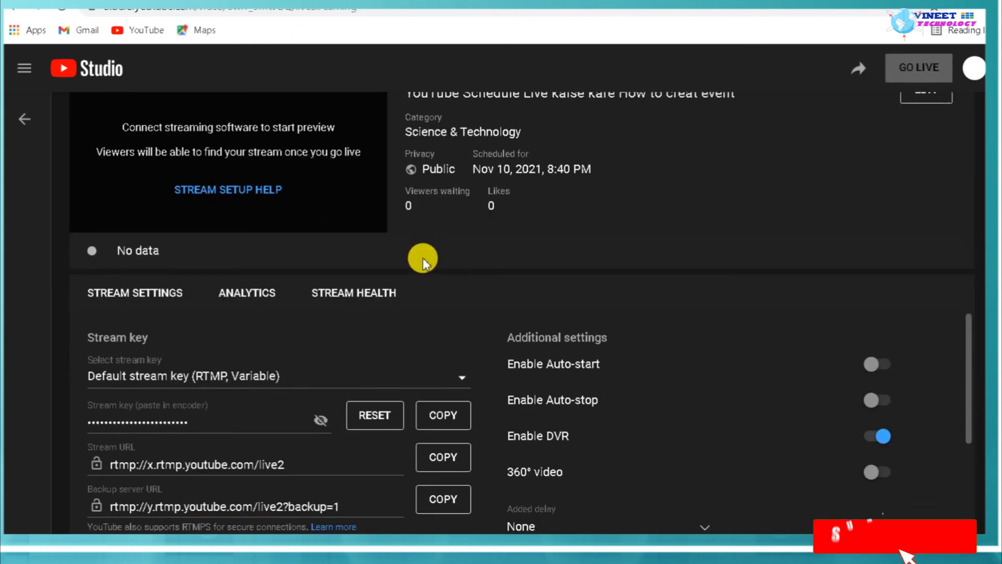
scroll(423, 258, up, 1)
scroll(489, 262, down, 1)
scroll(488, 262, up, 1)
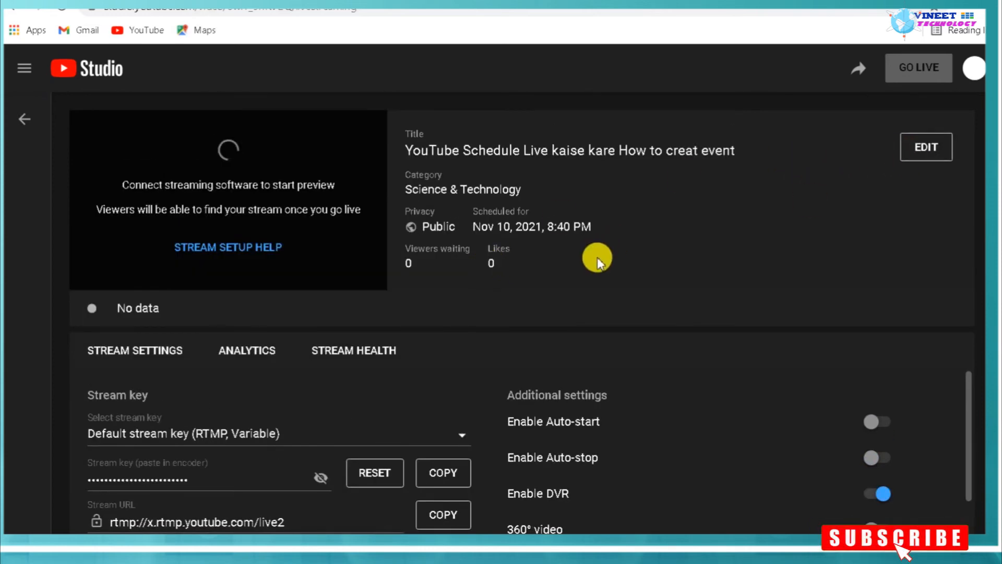
scroll(600, 261, down, 1)
scroll(611, 268, up, 1)
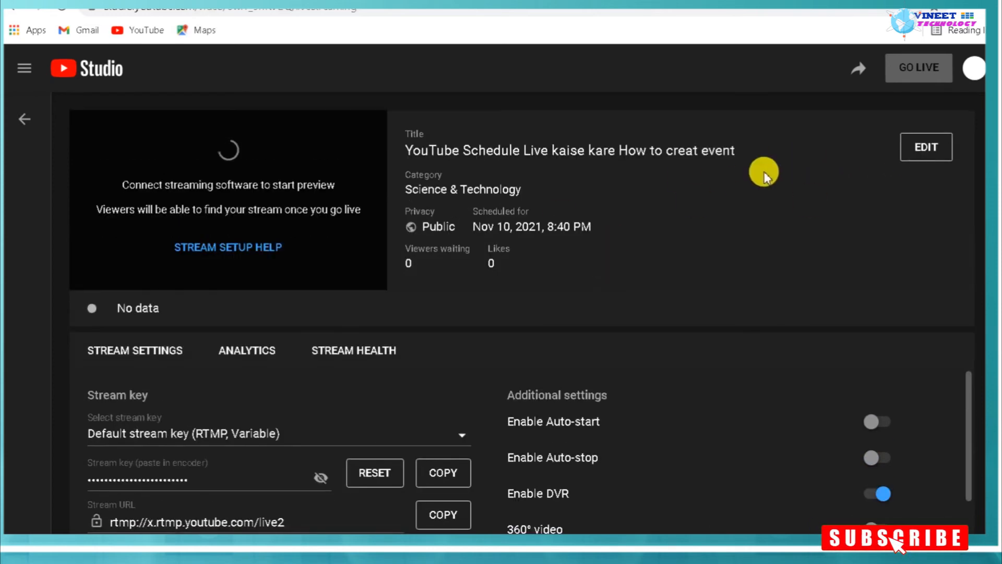
- Turn on Live chat in the scheduled stream's customization settings and save the change
click(917, 155)
click(218, 194)
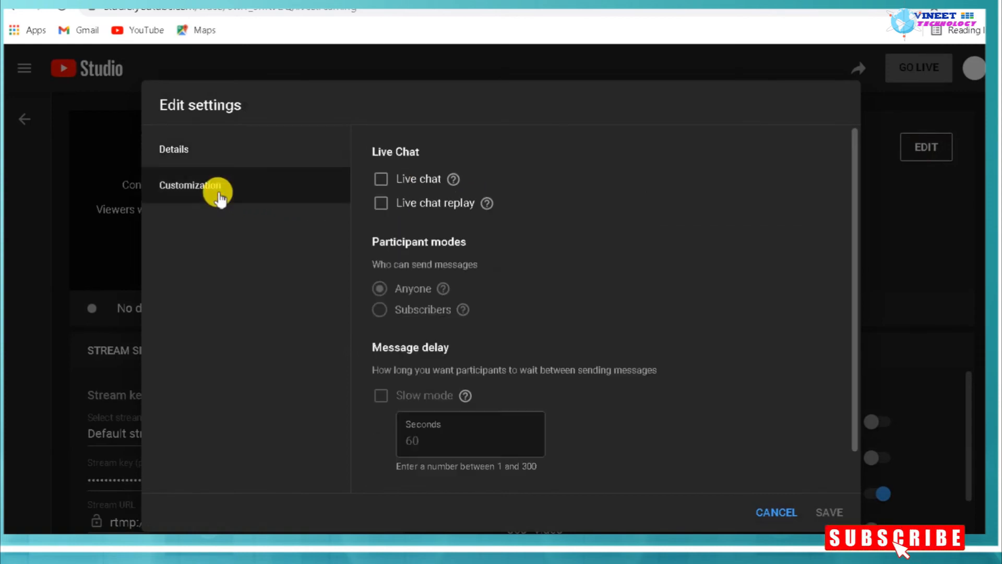
click(381, 180)
scroll(600, 282, down, 1)
scroll(612, 308, up, 1)
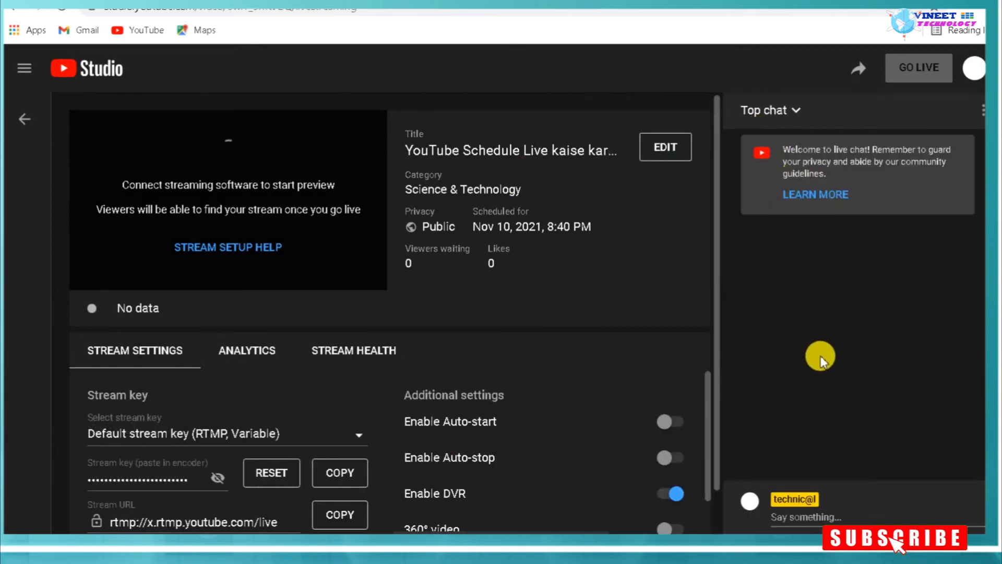
- Send the message "hiii" in the stream's live chat and look over the stream settings
click(802, 518)
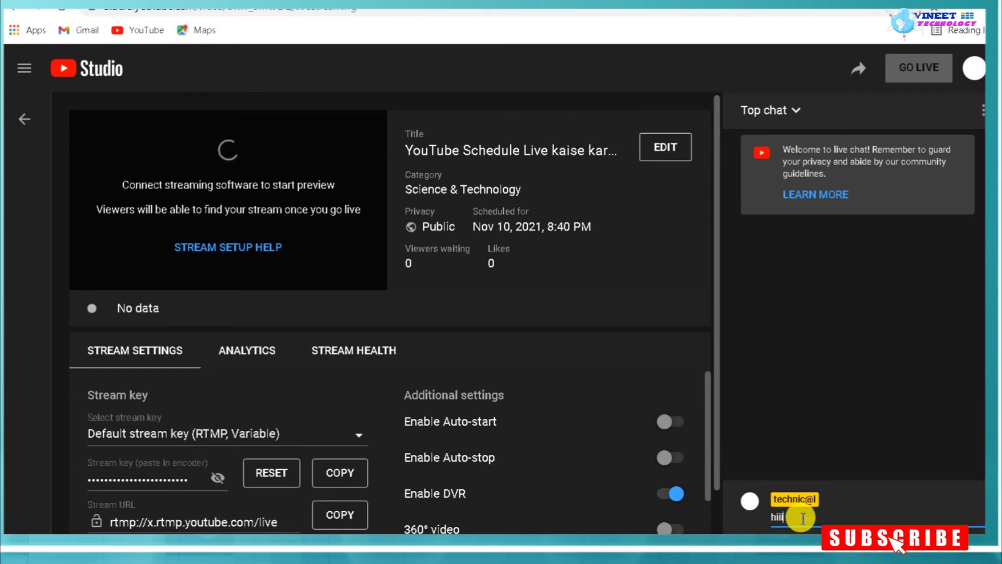
key(Return)
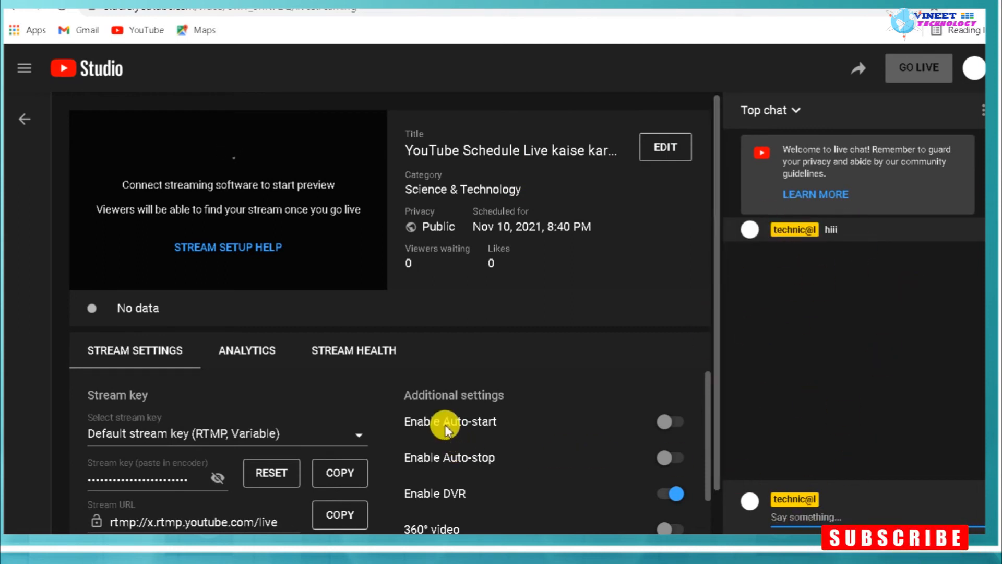
scroll(481, 373, down, 3)
scroll(308, 468, up, 3)
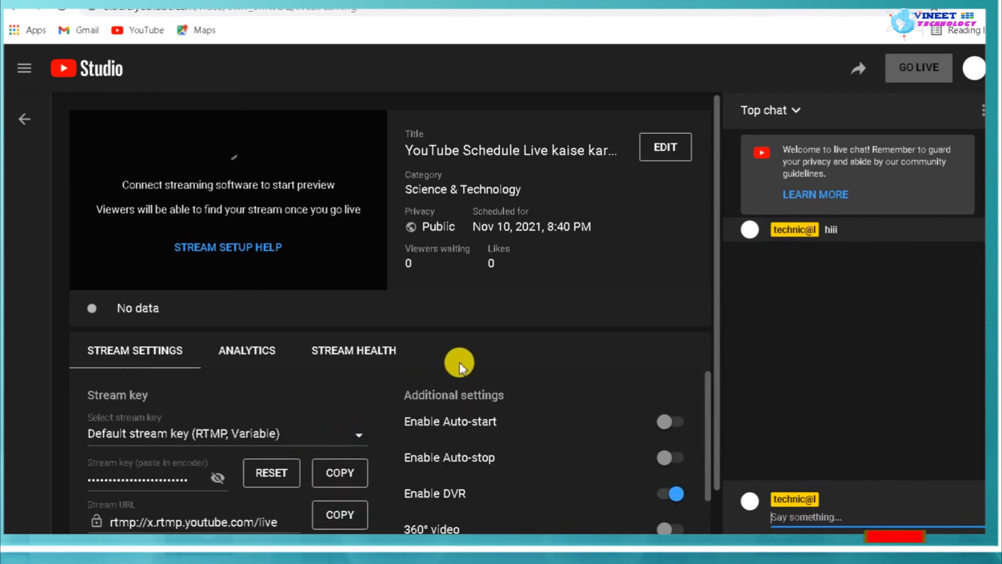
scroll(459, 361, down, 1)
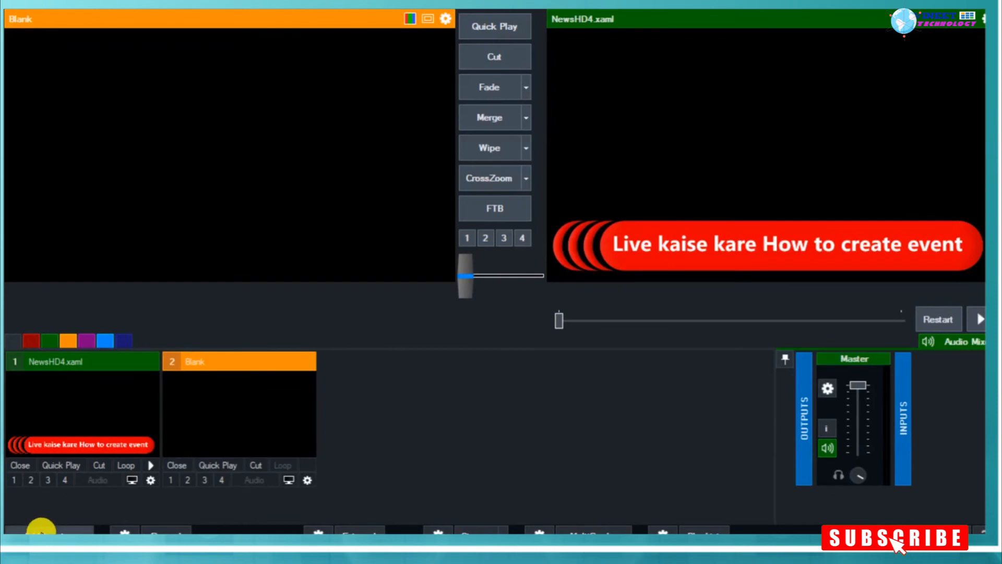
- View the available input source types in vMix without adding an input
click(41, 529)
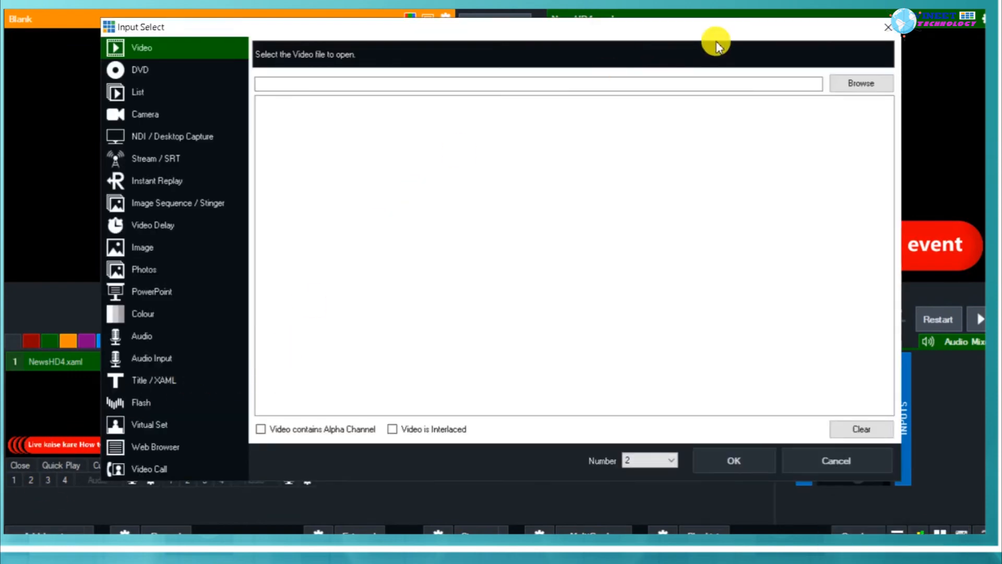
click(888, 26)
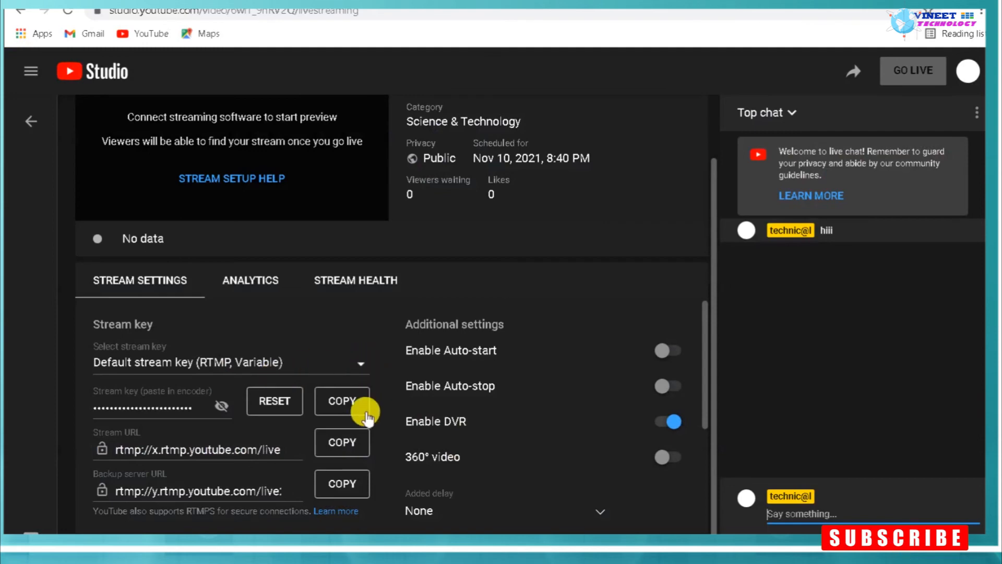
- Copy the scheduled stream's key in YouTube Studio and switch to vMix
click(341, 406)
click(527, 543)
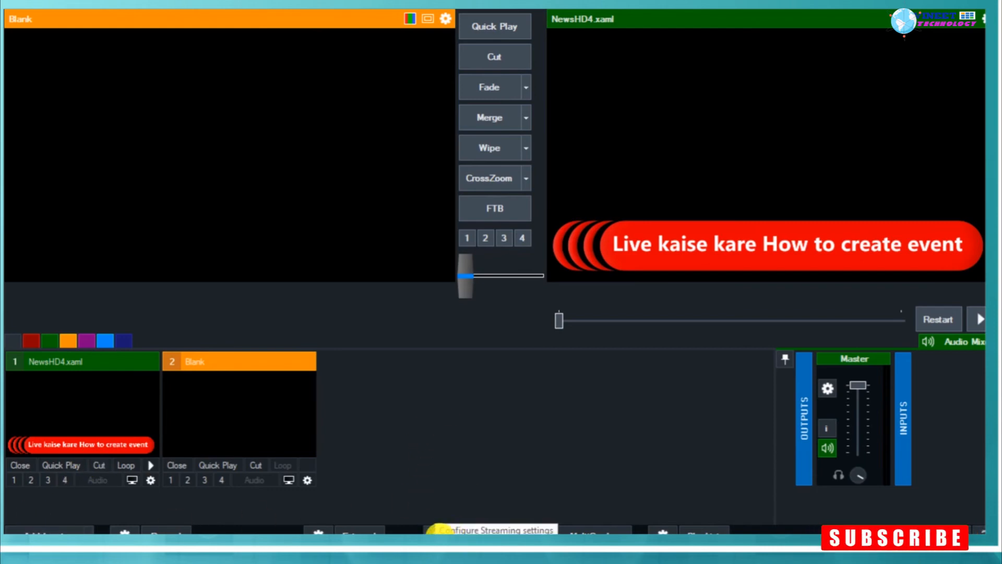
- Set the streaming destination to Custom RTMP Server and paste the copied stream key as the stream name or key
click(438, 531)
click(386, 193)
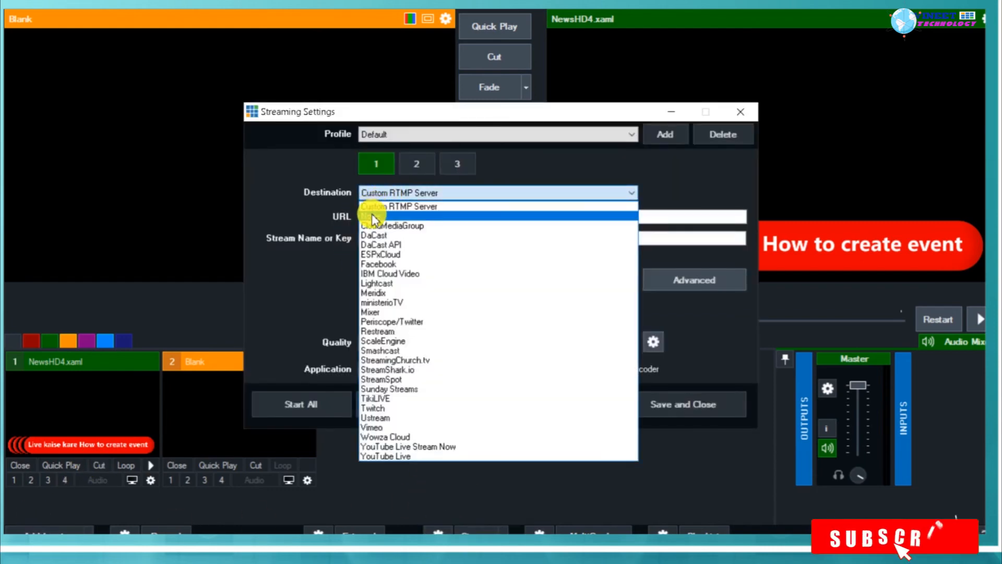
click(372, 215)
click(376, 192)
click(382, 207)
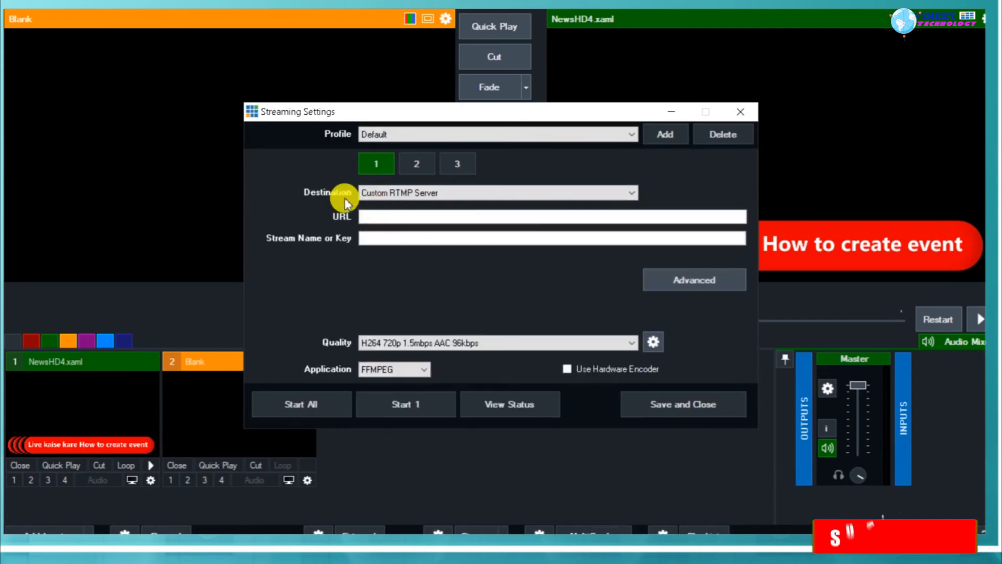
click(382, 239)
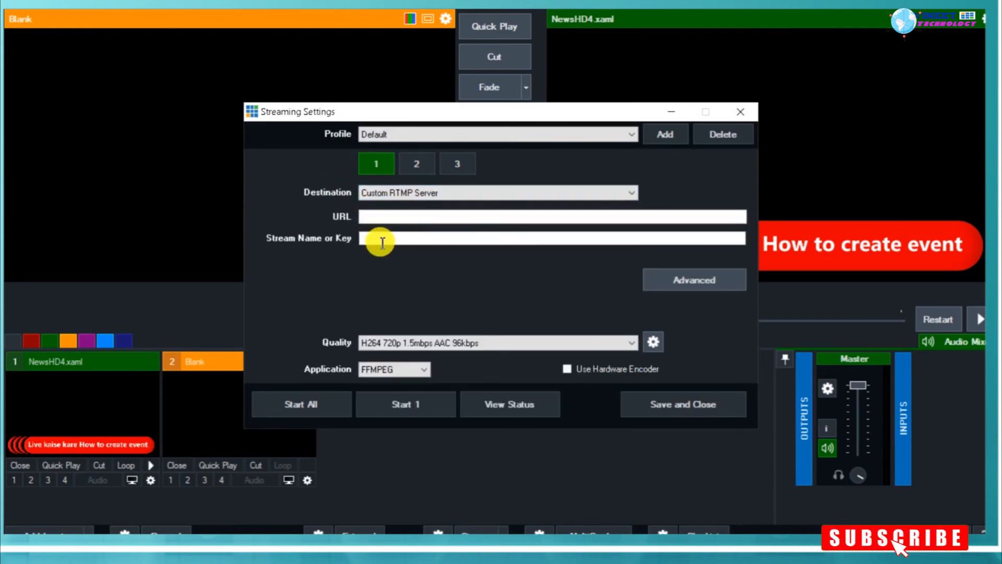
right_click(371, 239)
click(369, 302)
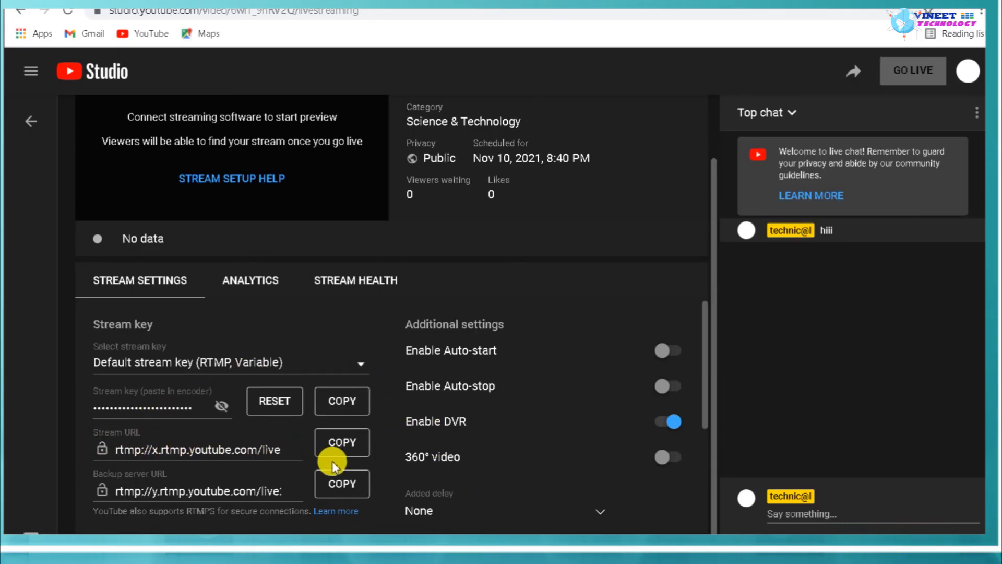
- Copy the stream URL from YouTube Studio and paste it as the destination URL in vMix's streaming settings
click(340, 447)
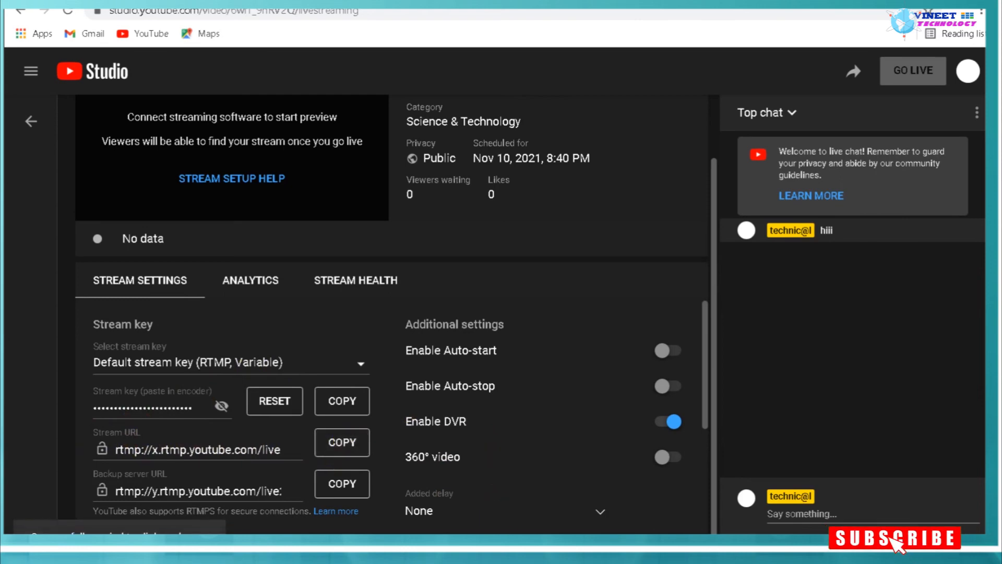
mouse_move(547, 532)
click(552, 518)
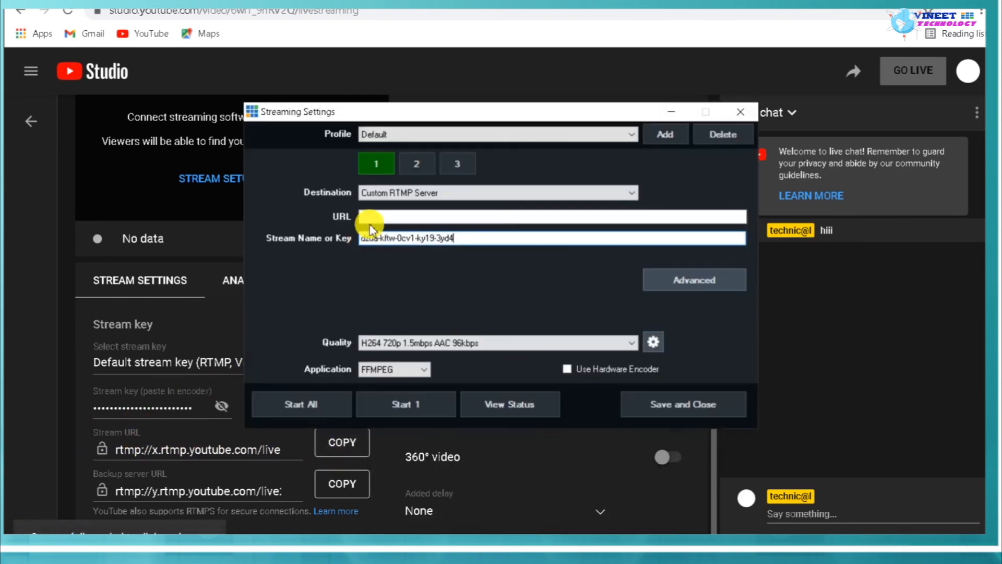
click(376, 217)
right_click(377, 217)
click(418, 280)
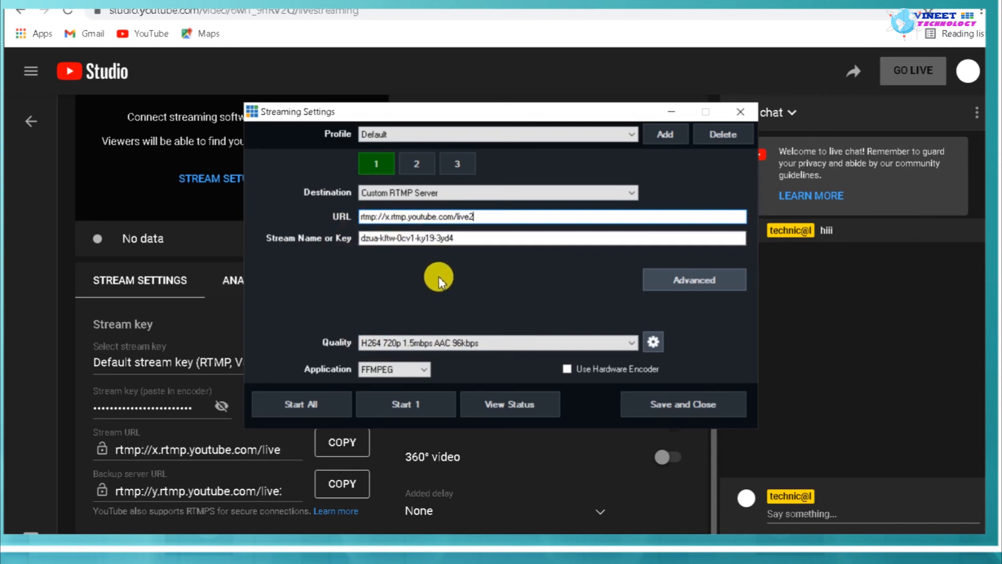
- Review and save the streaming quality options, and save and close the streaming settings
click(650, 343)
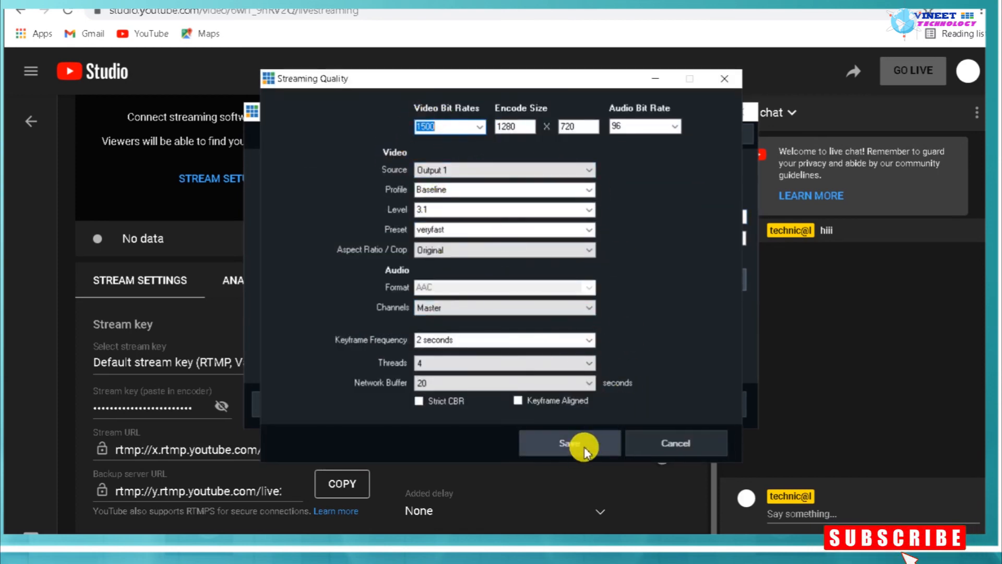
click(600, 450)
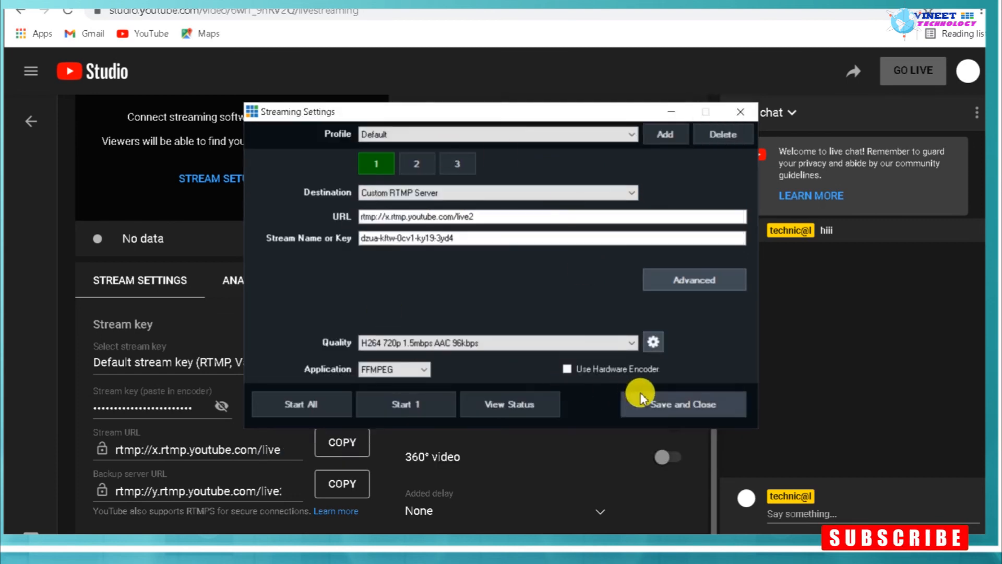
click(677, 406)
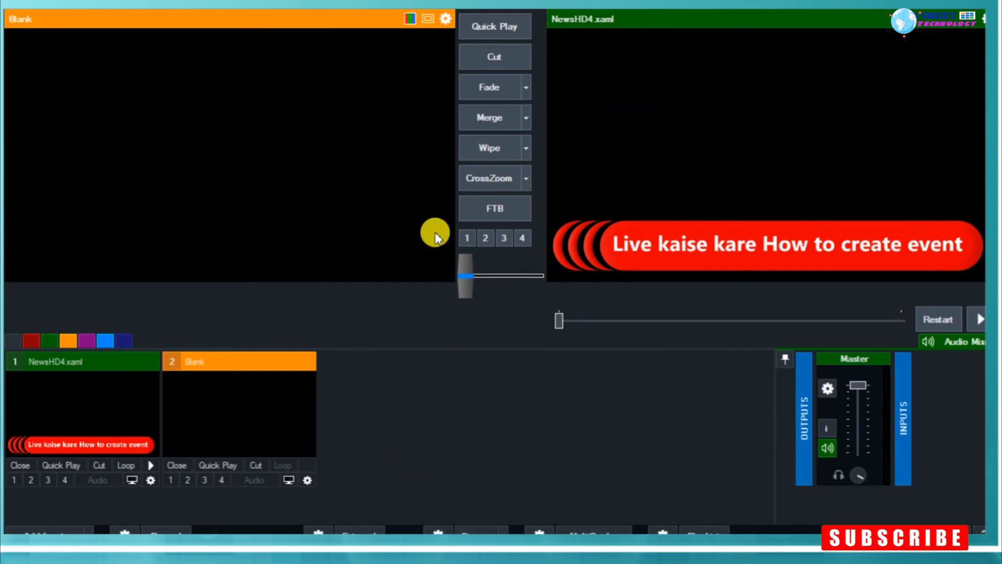
- Move the NewsHD4.xaml title banner up to the middle of the frame, with Pan Y about 0.73
click(155, 481)
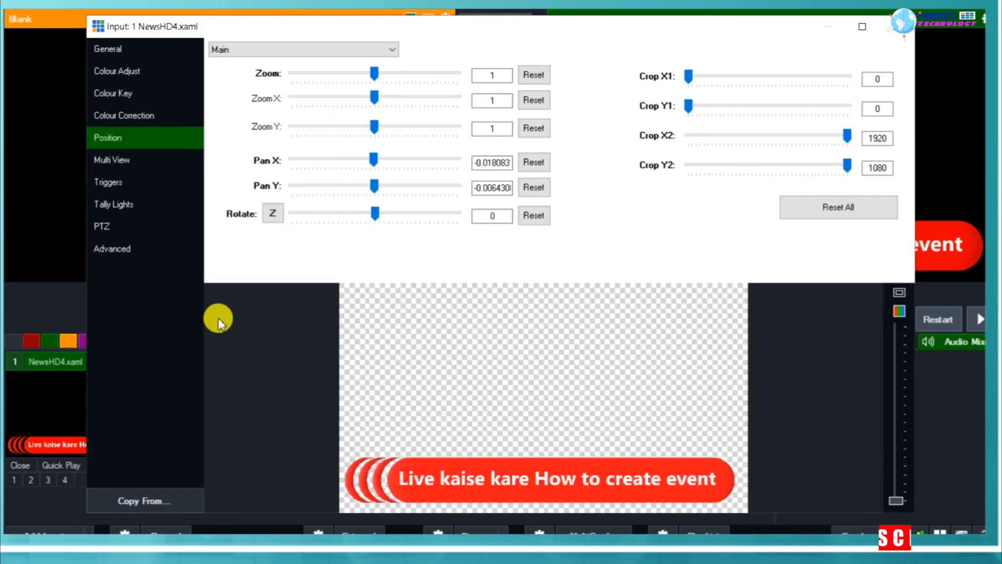
drag(528, 472, 531, 383)
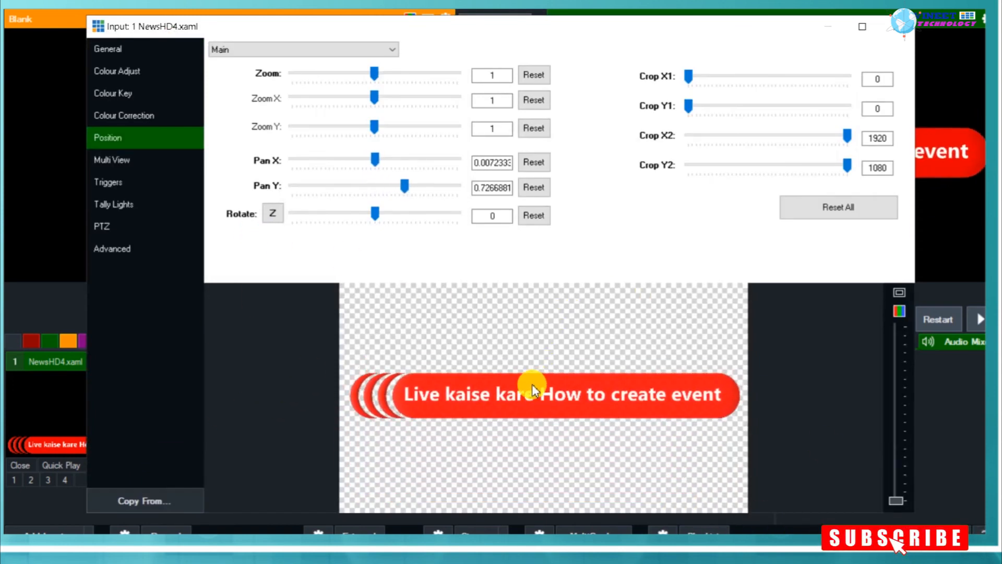
click(895, 29)
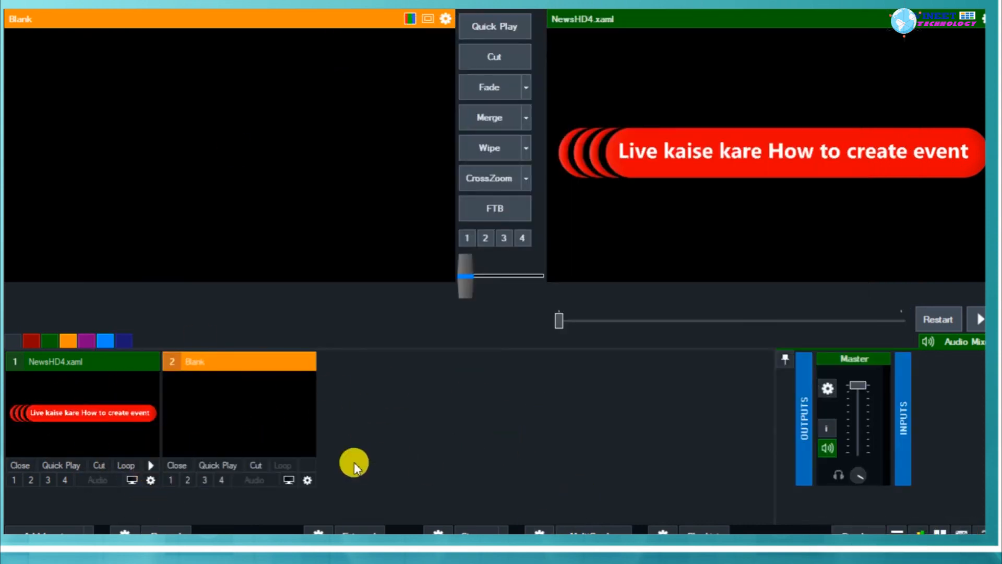
- Start streaming from vMix, switch to YouTube Studio and reload the live stream page
click(485, 530)
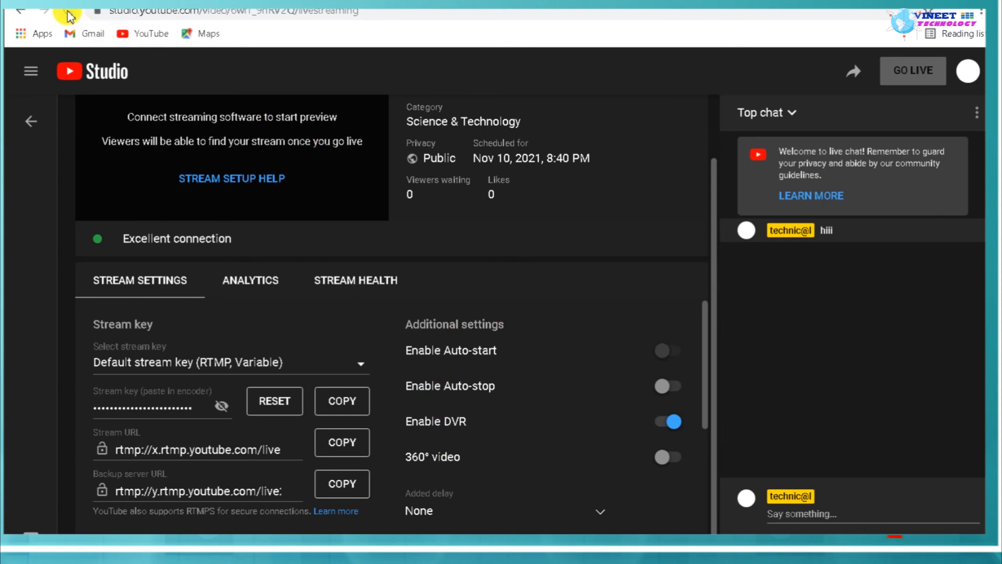
click(68, 13)
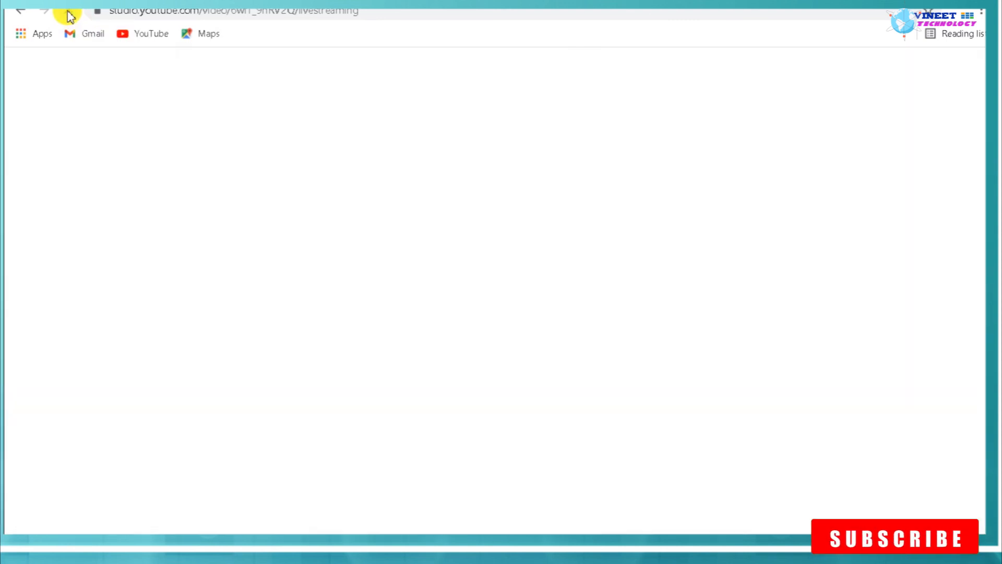